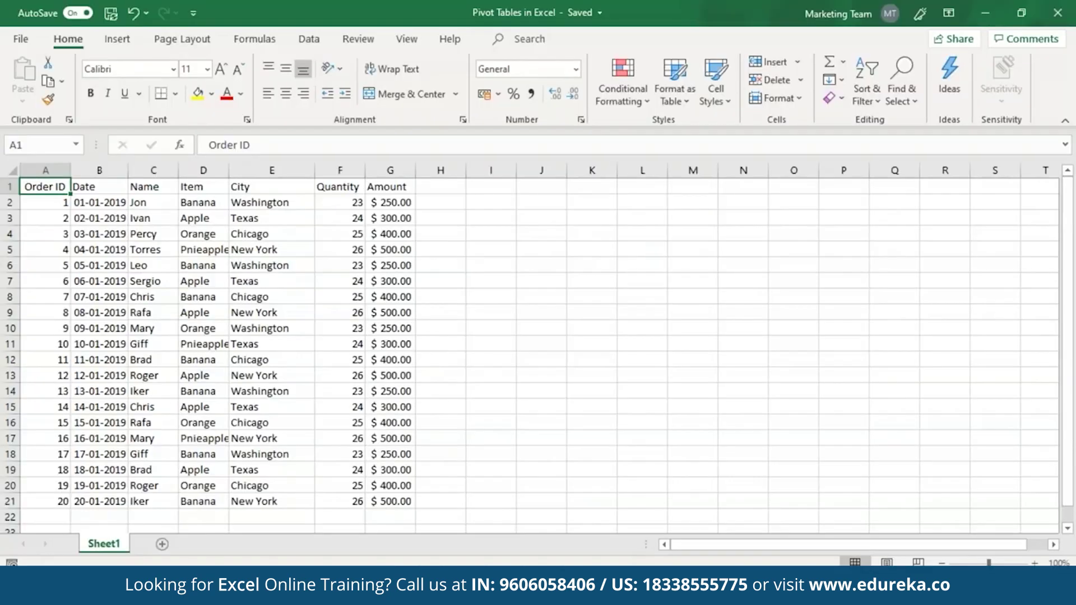
- Create a PivotTable from Sheet1 range A1:G21, placed on the existing worksheet at cell J1
{"action": "left_click_drag", "start_coordinate": [113, 194], "coordinate": [390, 494]}
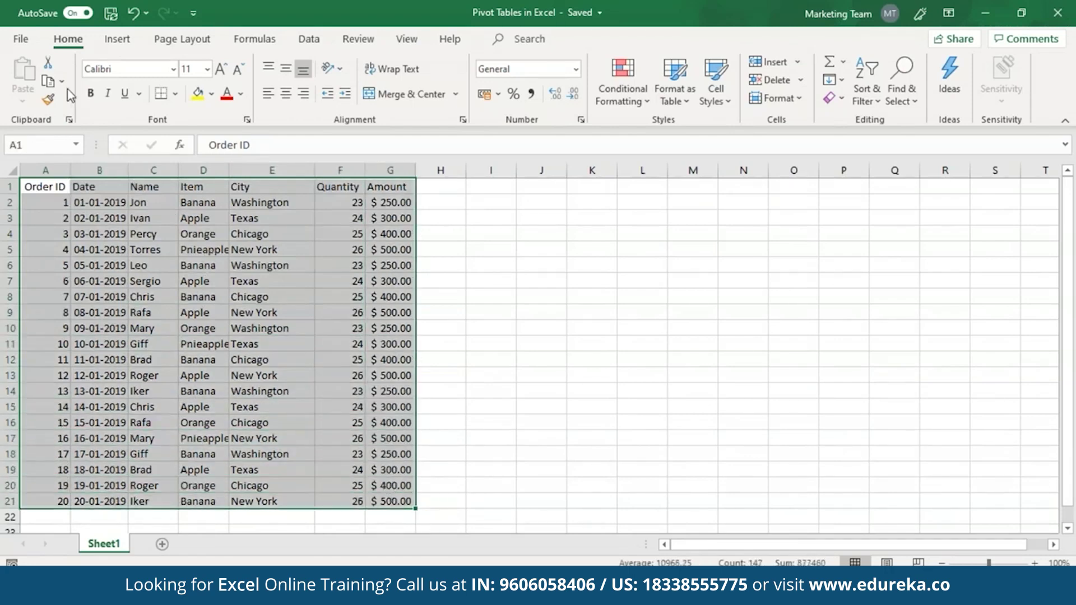
{"action": "left_click", "coordinate": [116, 41]}
{"action": "left_click", "coordinate": [35, 85]}
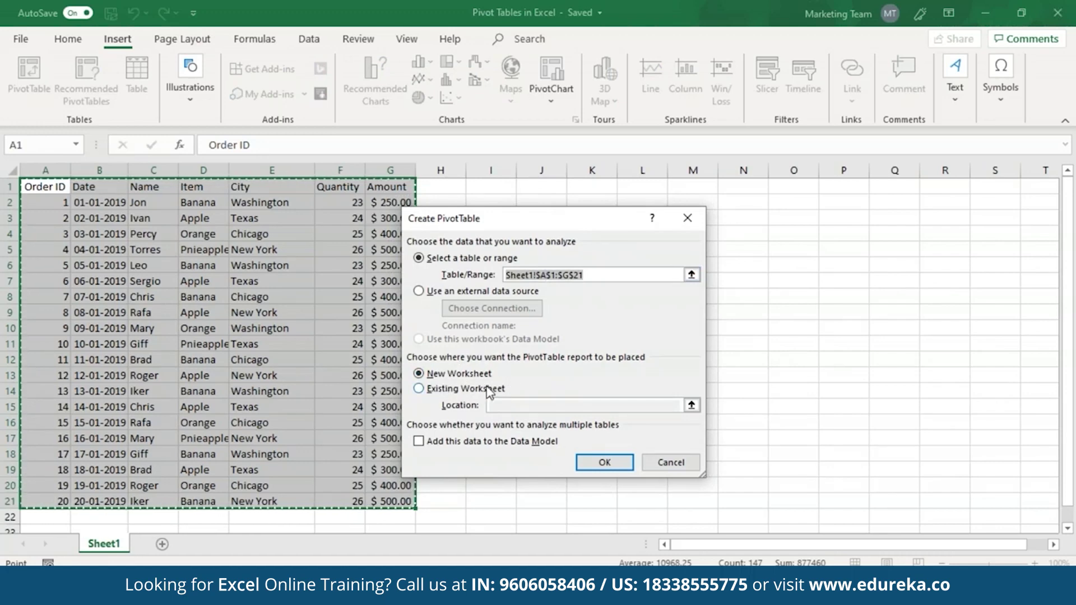
{"action": "left_click", "coordinate": [421, 389]}
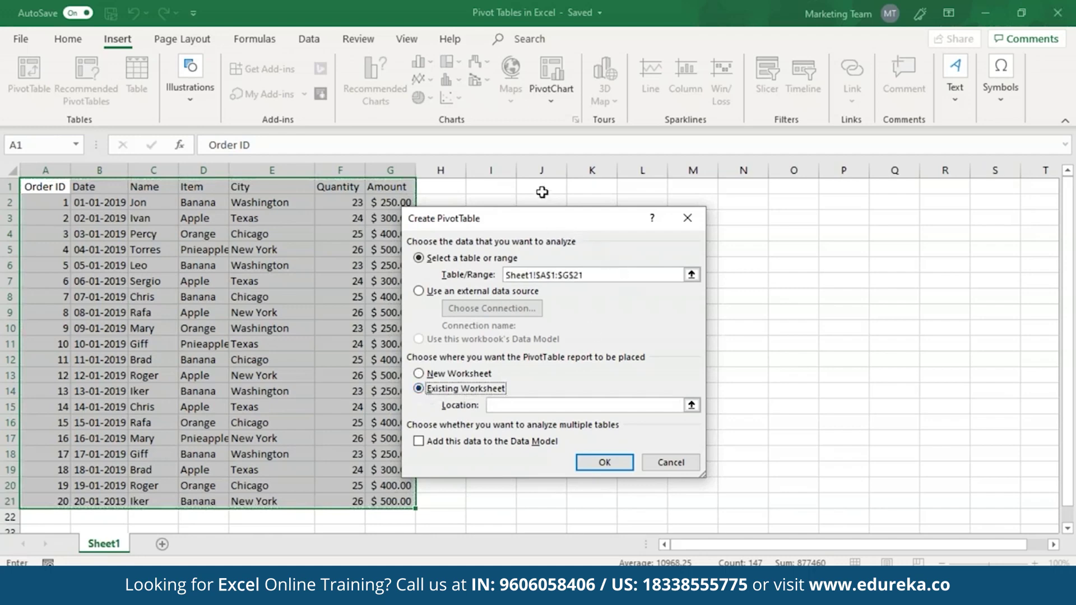
{"action": "left_click", "coordinate": [542, 189]}
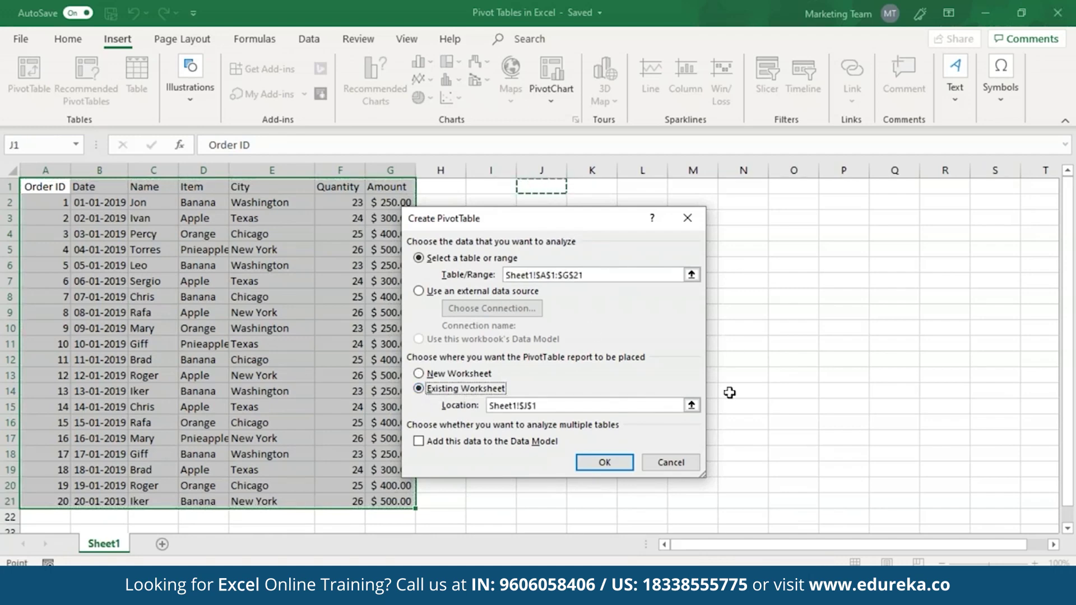
{"action": "left_click", "coordinate": [605, 466]}
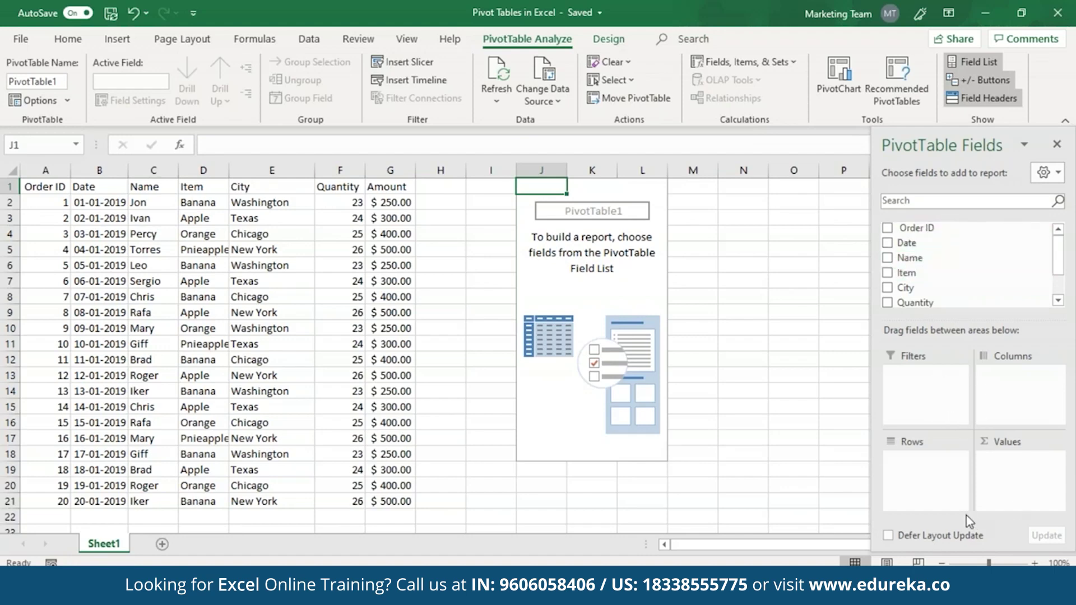
- Lay out the PivotTable with Name as rows, Item as columns, Amount as values and City as the report filter
{"action": "left_click_drag", "start_coordinate": [909, 258], "coordinate": [911, 470]}
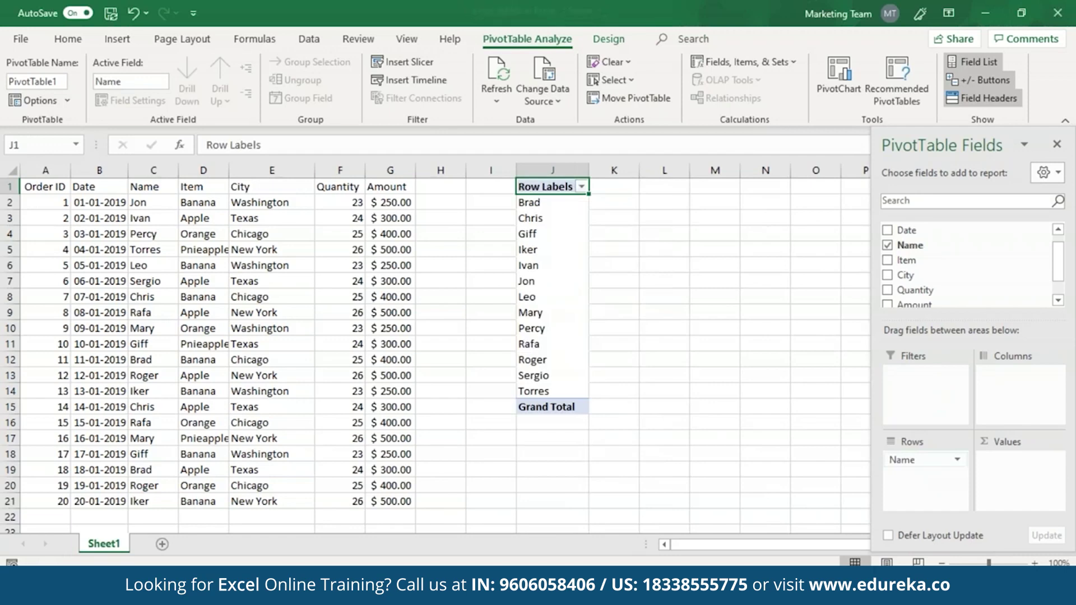
{"action": "left_click_drag", "start_coordinate": [900, 259], "coordinate": [1009, 375]}
{"action": "left_click", "coordinate": [1009, 374]}
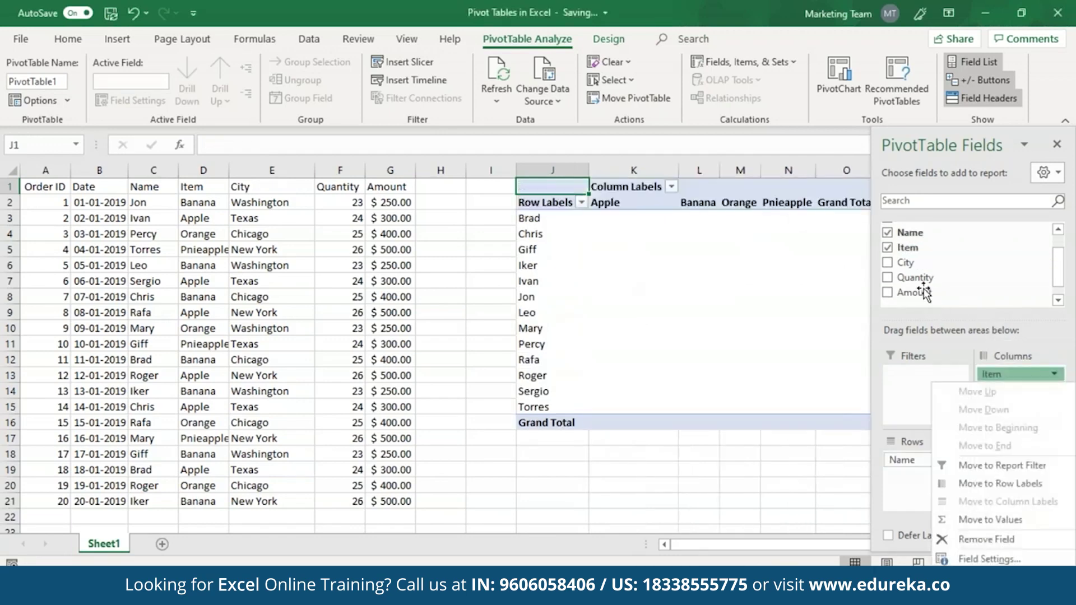
{"action": "left_click_drag", "start_coordinate": [914, 292], "coordinate": [1011, 460]}
{"action": "left_click_drag", "start_coordinate": [906, 266], "coordinate": [916, 377]}
{"action": "left_click", "coordinate": [923, 375]}
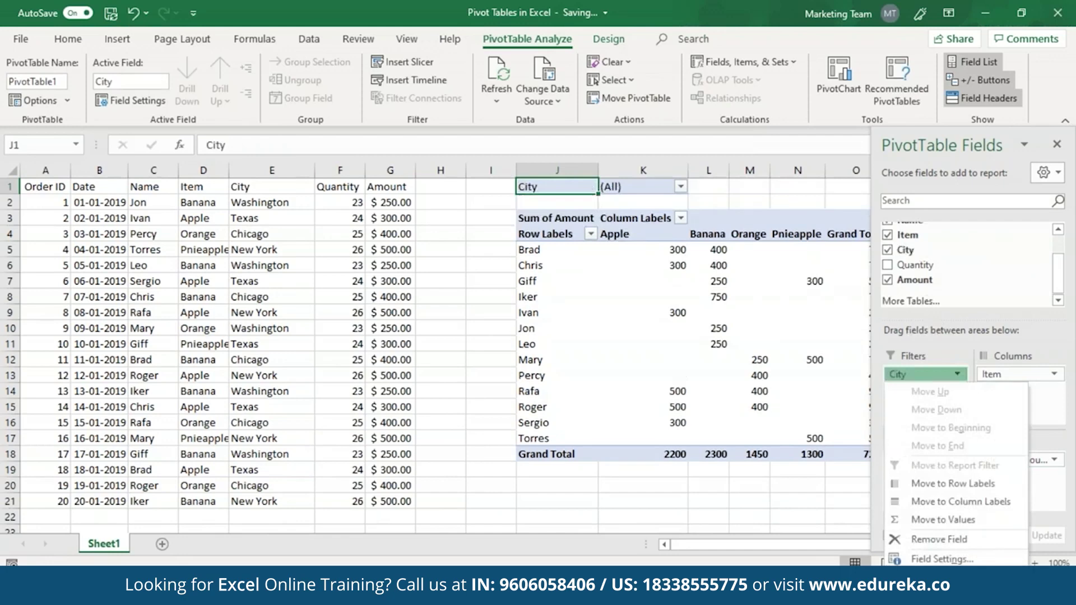
{"action": "left_click", "coordinate": [797, 375]}
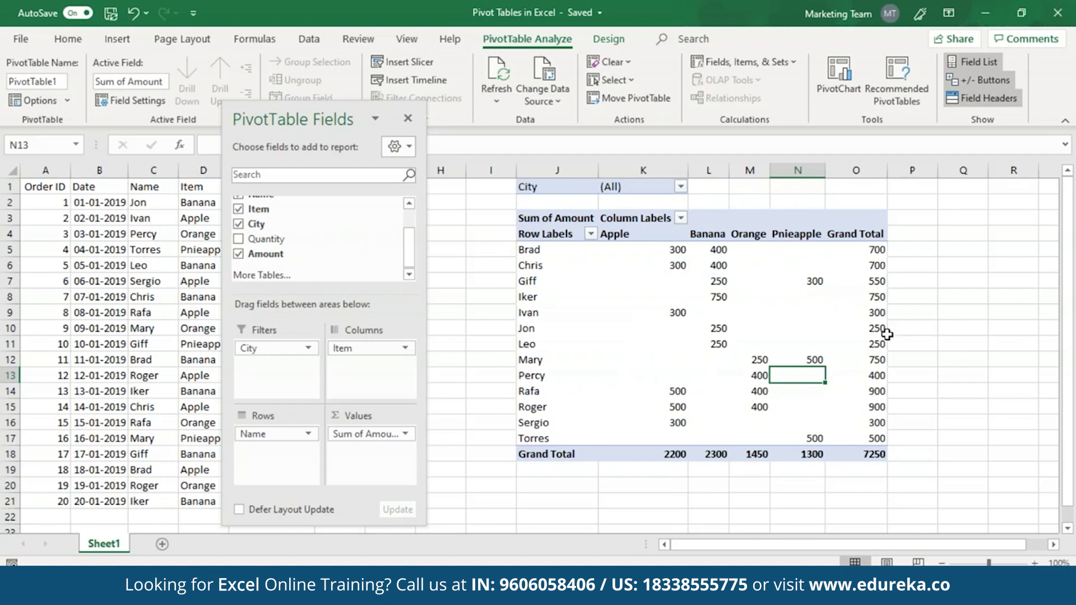
- Remove the Item field from the PivotTable columns and add it back
{"action": "mouse_move", "coordinate": [887, 334]}
{"action": "mouse_move", "coordinate": [645, 376]}
{"action": "left_click_drag", "start_coordinate": [358, 352], "coordinate": [387, 239]}
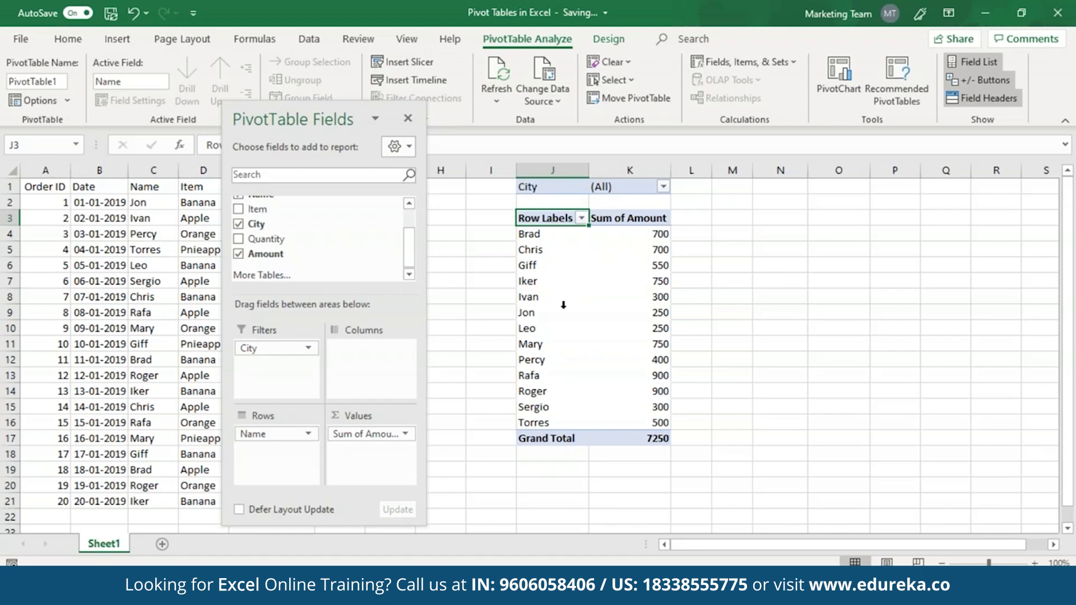
{"action": "left_click_drag", "start_coordinate": [272, 215], "coordinate": [356, 350]}
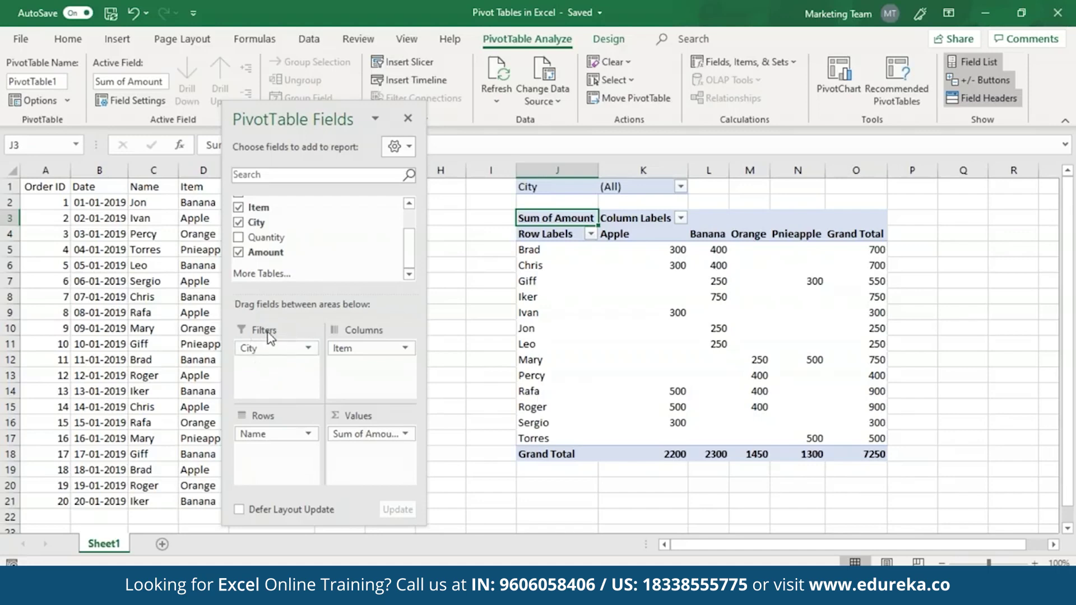
- Filter the PivotTable report by City to show only Texas
{"action": "mouse_move", "coordinate": [640, 253]}
{"action": "left_click", "coordinate": [680, 187]}
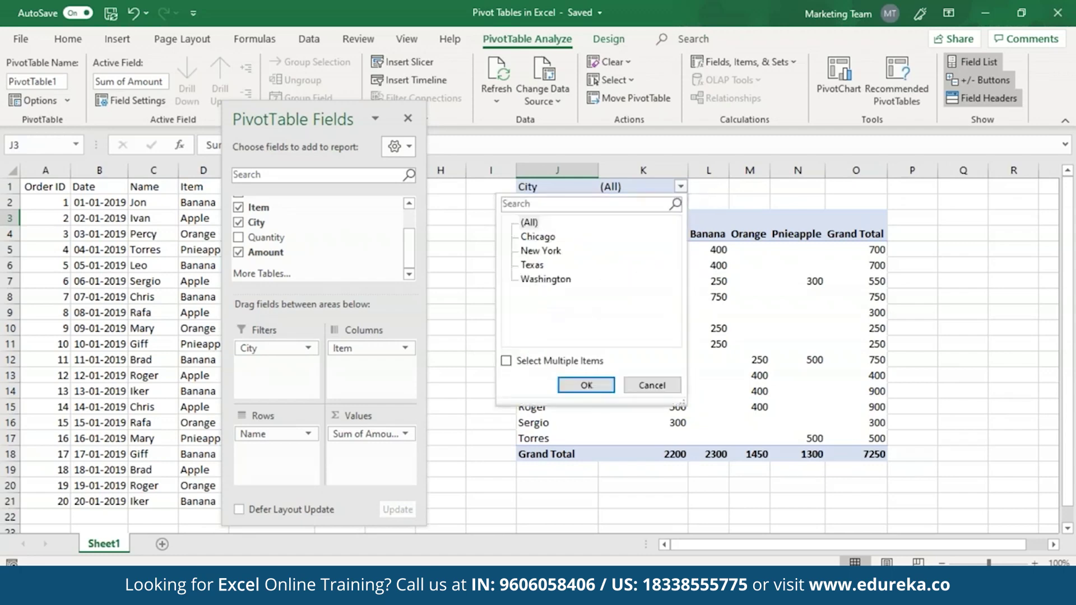
{"action": "left_click", "coordinate": [533, 268]}
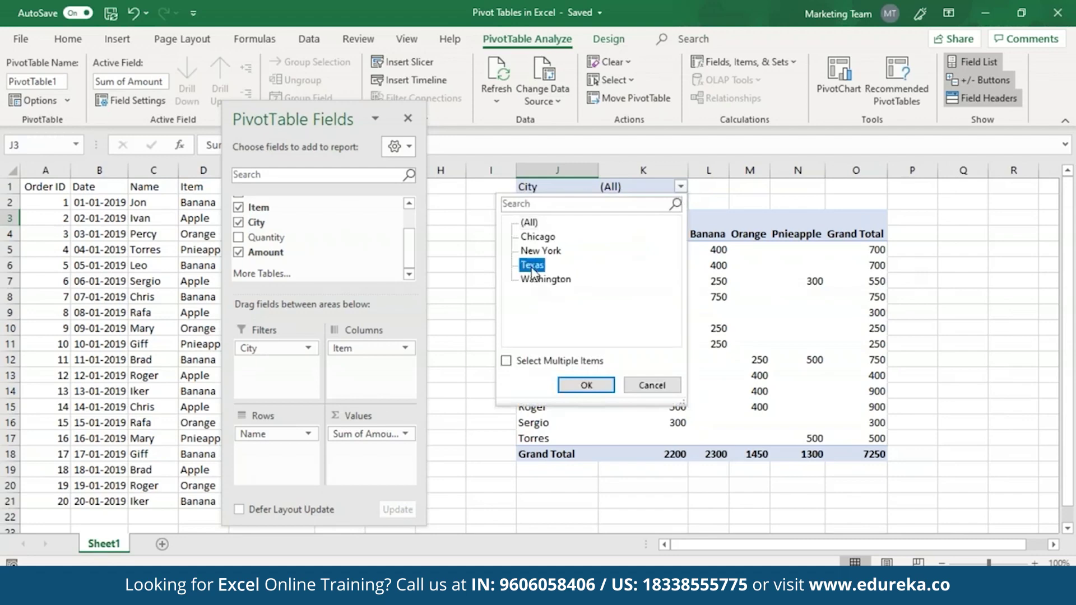
{"action": "left_click", "coordinate": [586, 384]}
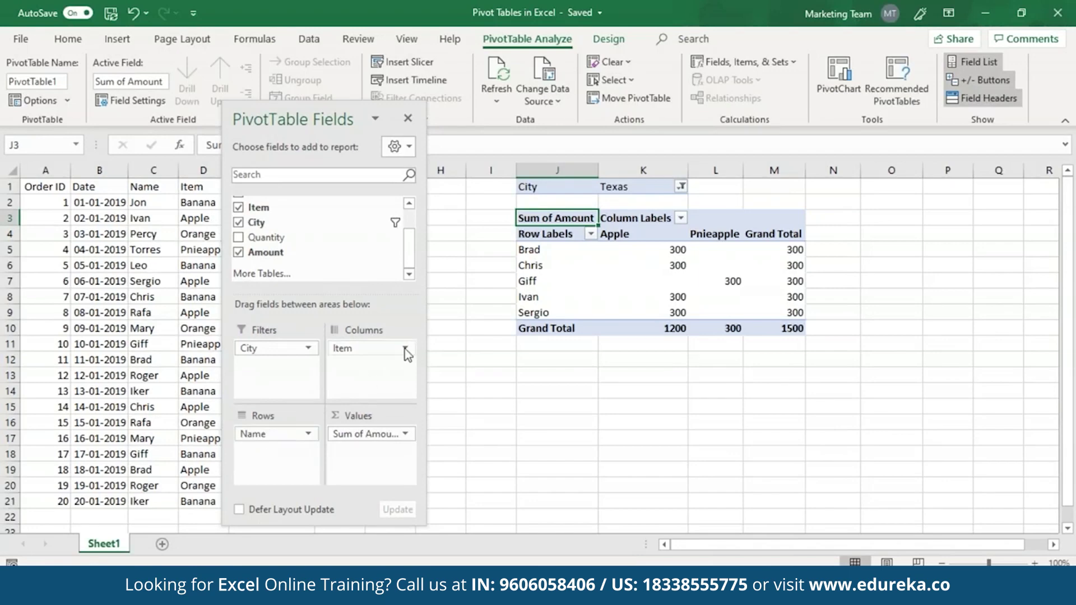
- Remove the Name field from the PivotTable rows and move Item from columns to rows
{"action": "left_click_drag", "start_coordinate": [282, 443], "coordinate": [306, 253]}
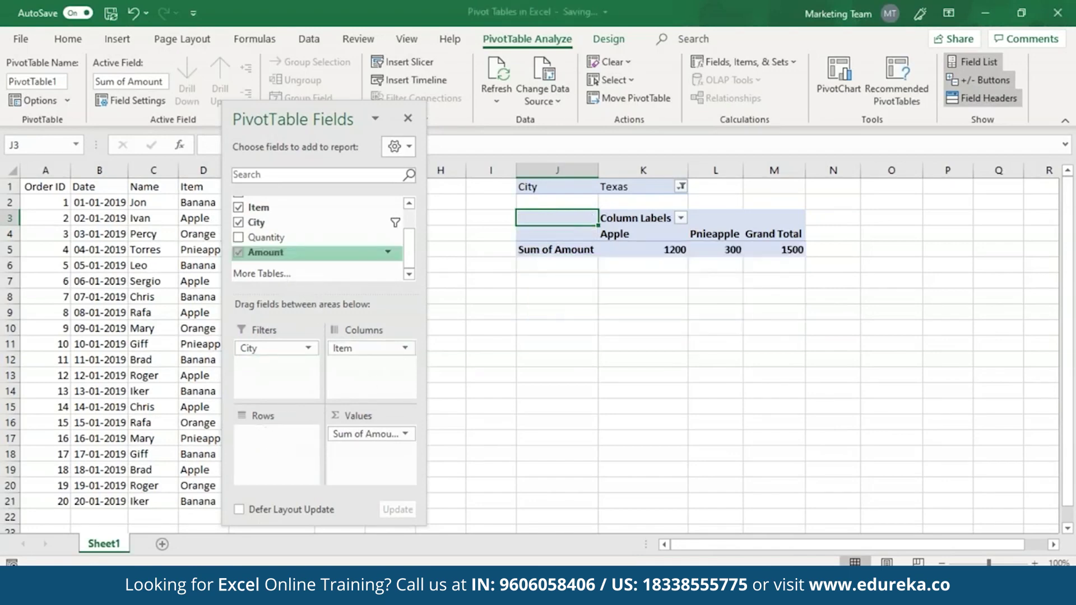
{"action": "left_click_drag", "start_coordinate": [353, 350], "coordinate": [262, 446]}
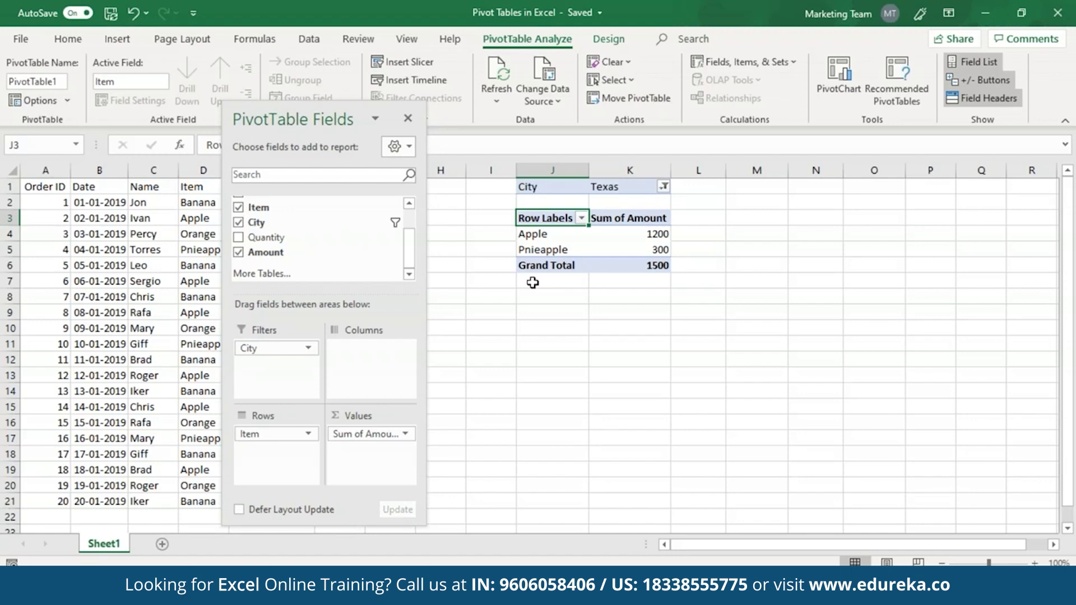
- Reset the City filter to (All) and add the Quantity field as PivotTable columns
{"action": "left_click", "coordinate": [664, 186]}
{"action": "left_click", "coordinate": [511, 223]}
{"action": "left_click", "coordinate": [579, 387]}
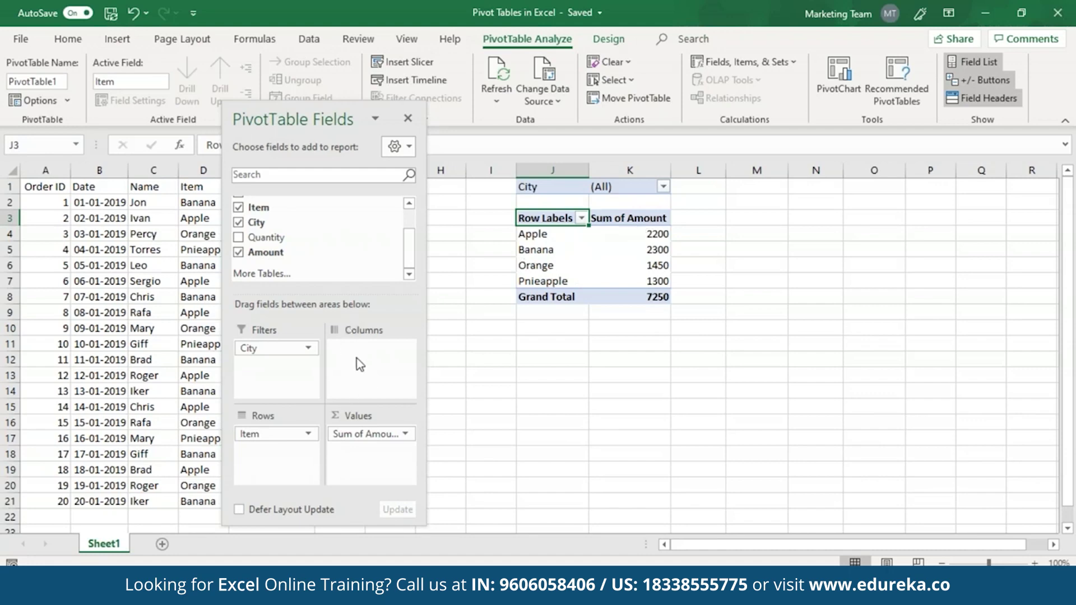
{"action": "left_click_drag", "start_coordinate": [270, 237], "coordinate": [358, 349]}
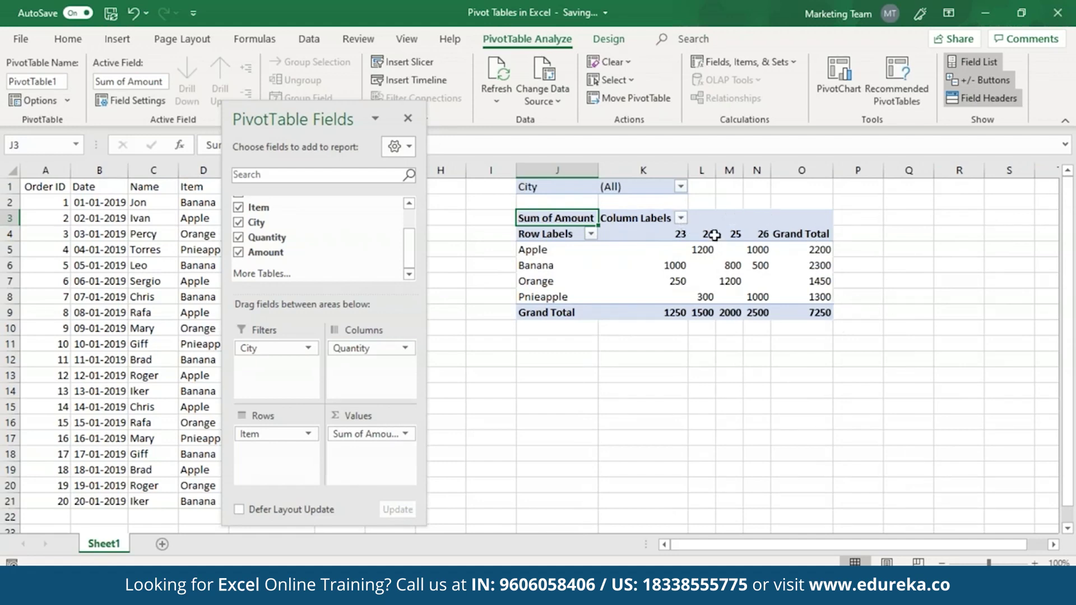
- Filter the PivotTable report by City to show only Chicago
{"action": "left_click", "coordinate": [681, 187]}
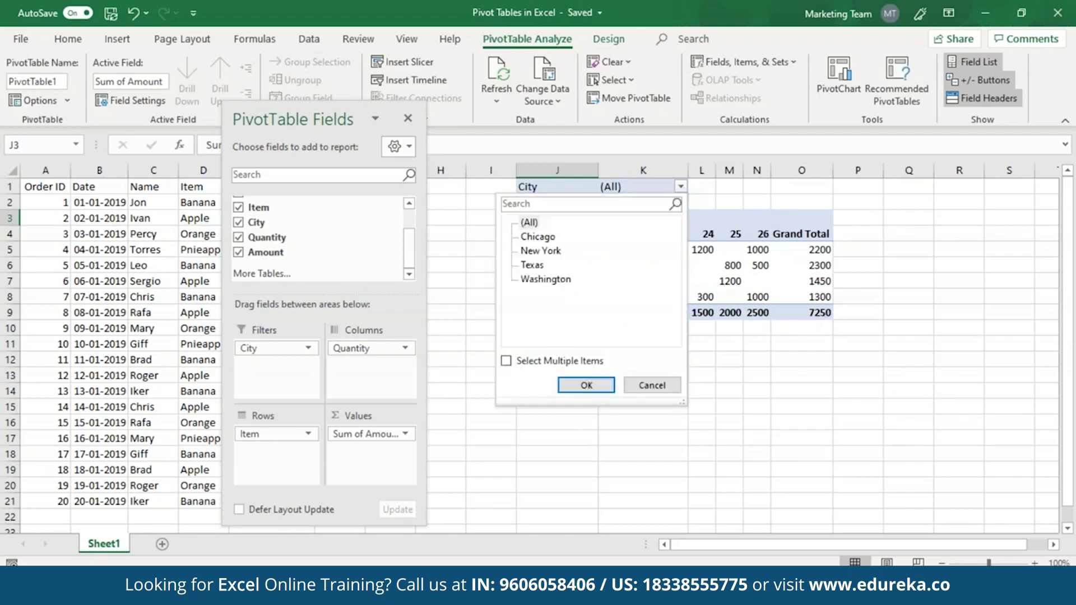
{"action": "left_click", "coordinate": [538, 236]}
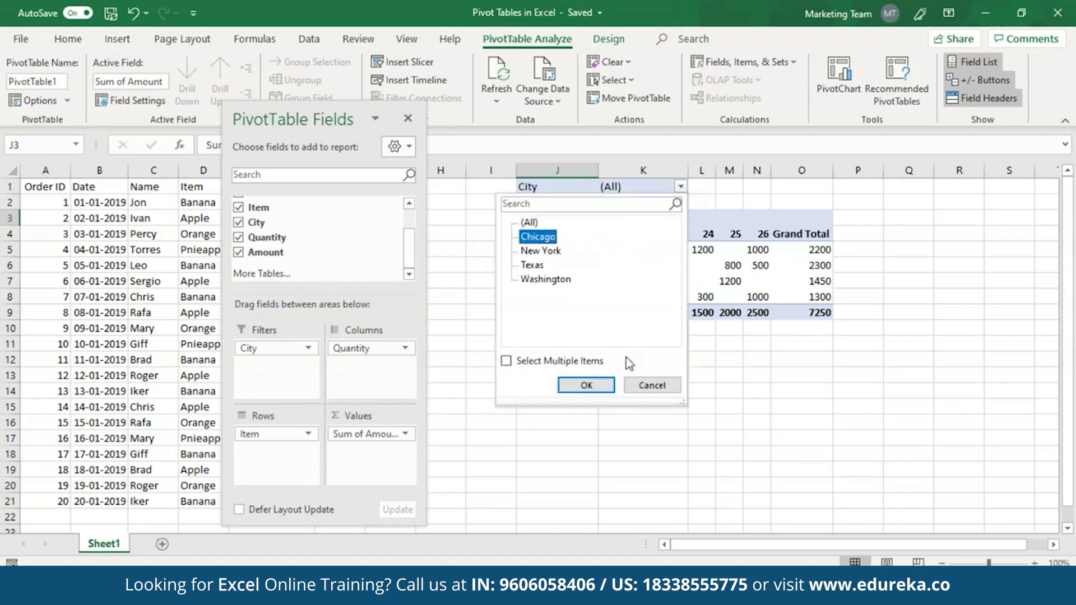
{"action": "left_click", "coordinate": [580, 393]}
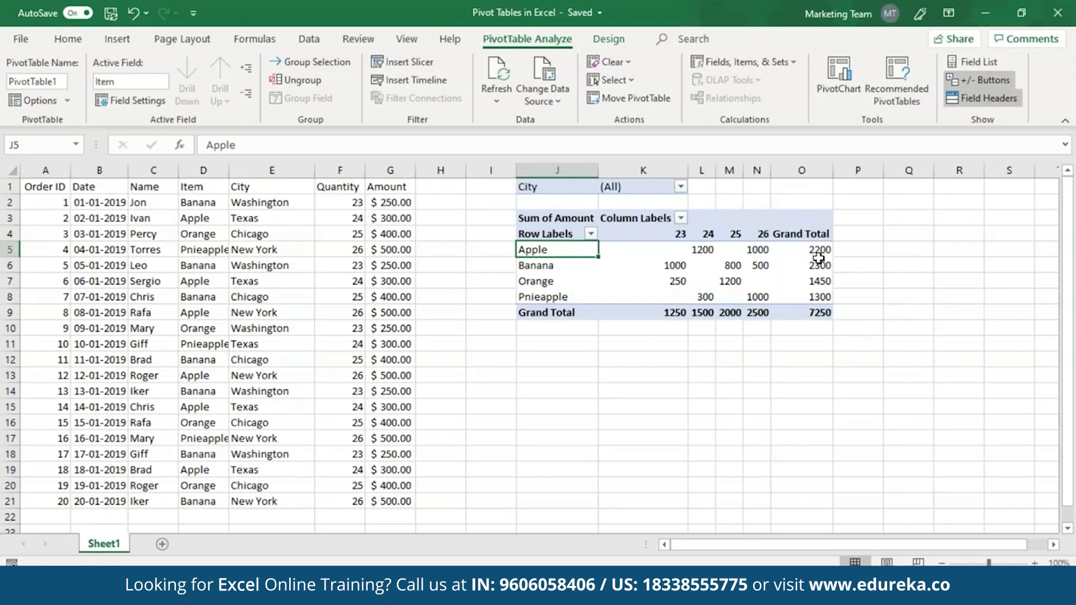
- Extract the records behind Apple's grand total to a new sheet and re-enter the first record's date to widen the Date column
{"action": "mouse_move", "coordinate": [816, 251]}
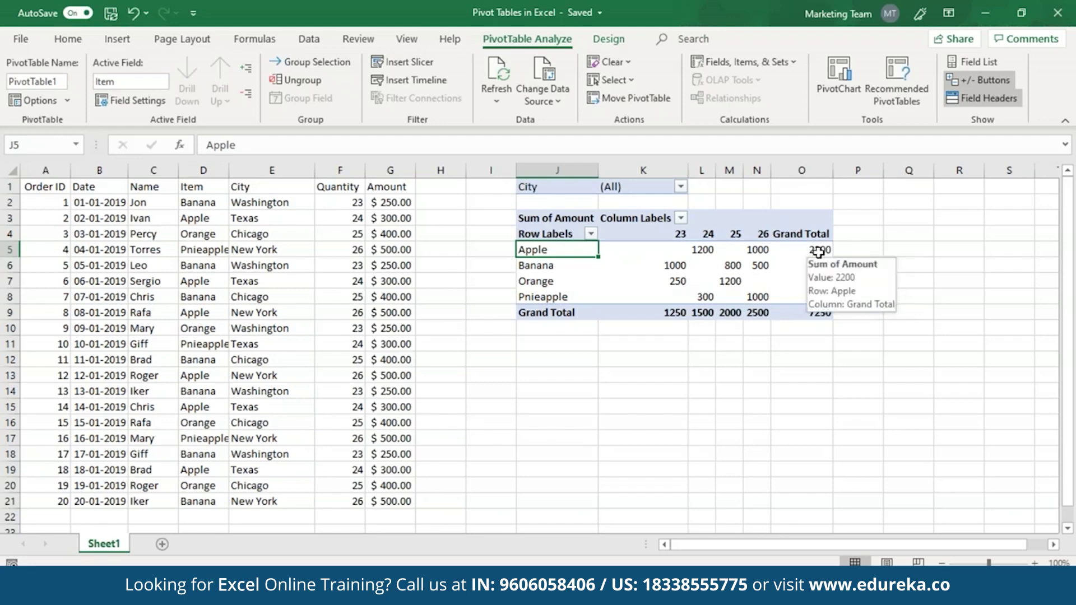
{"action": "double_click", "coordinate": [818, 252]}
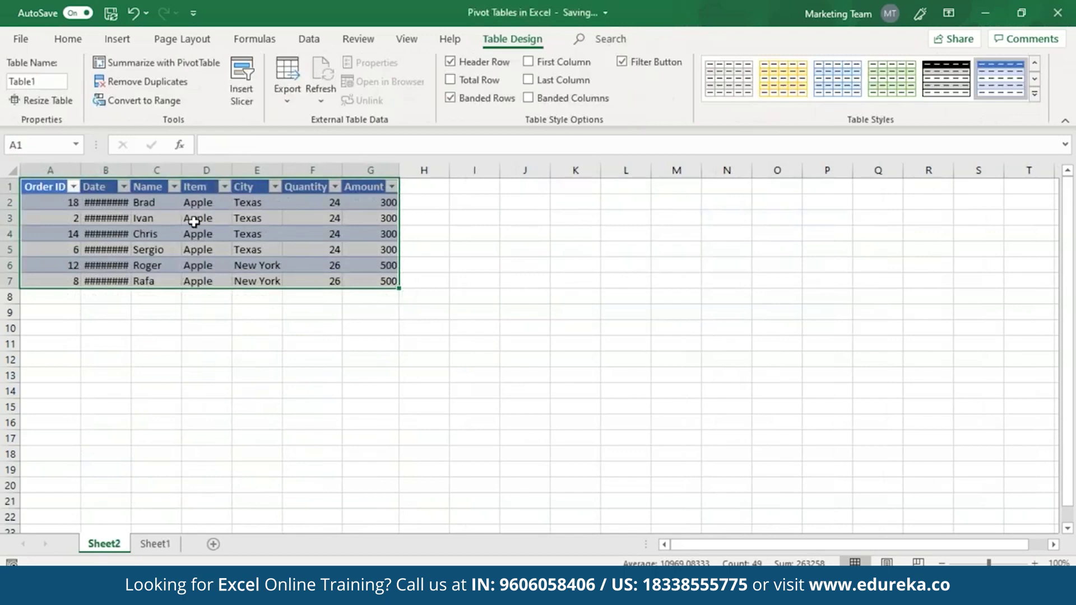
{"action": "double_click", "coordinate": [111, 202]}
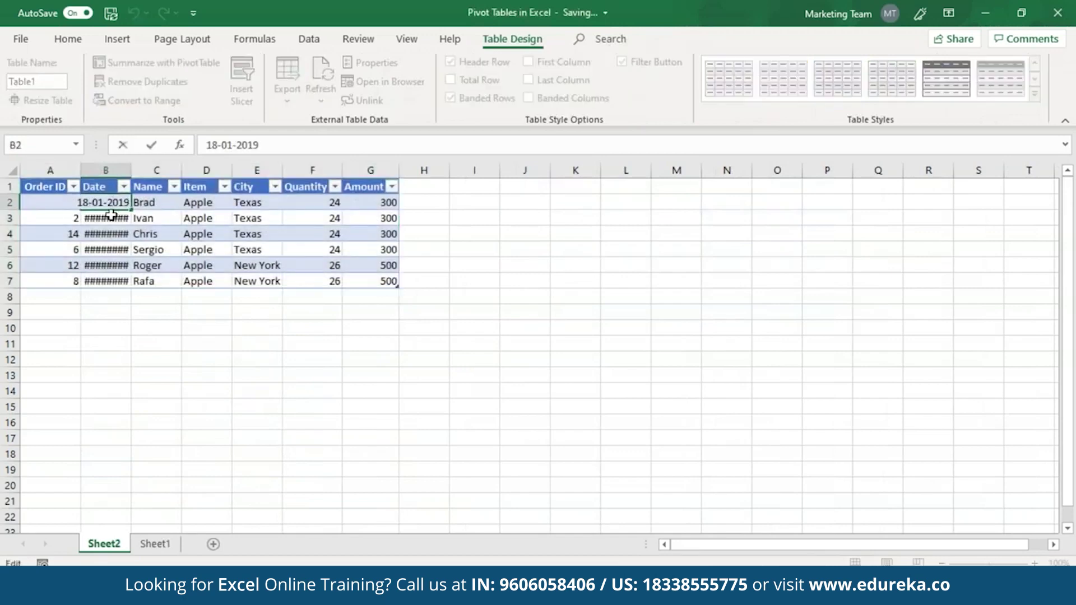
{"action": "key", "text": "Return"}
{"action": "key", "text": "F2"}
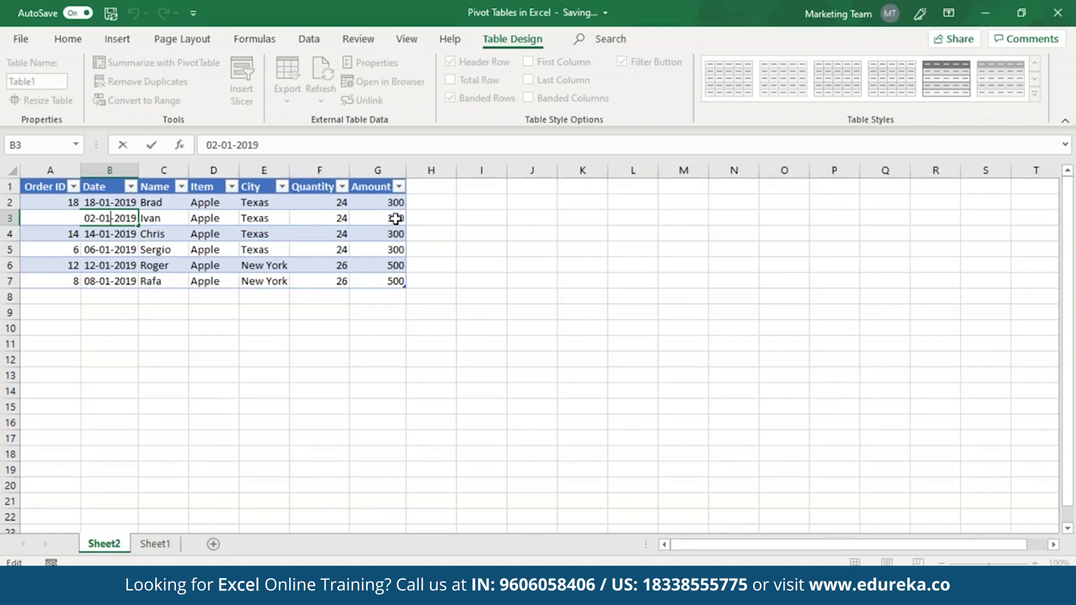
- On Sheet1, sort the PivotTable's Quantity columns from largest to smallest and its Item rows from Z to A
{"action": "left_click", "coordinate": [159, 549]}
{"action": "left_click", "coordinate": [160, 547]}
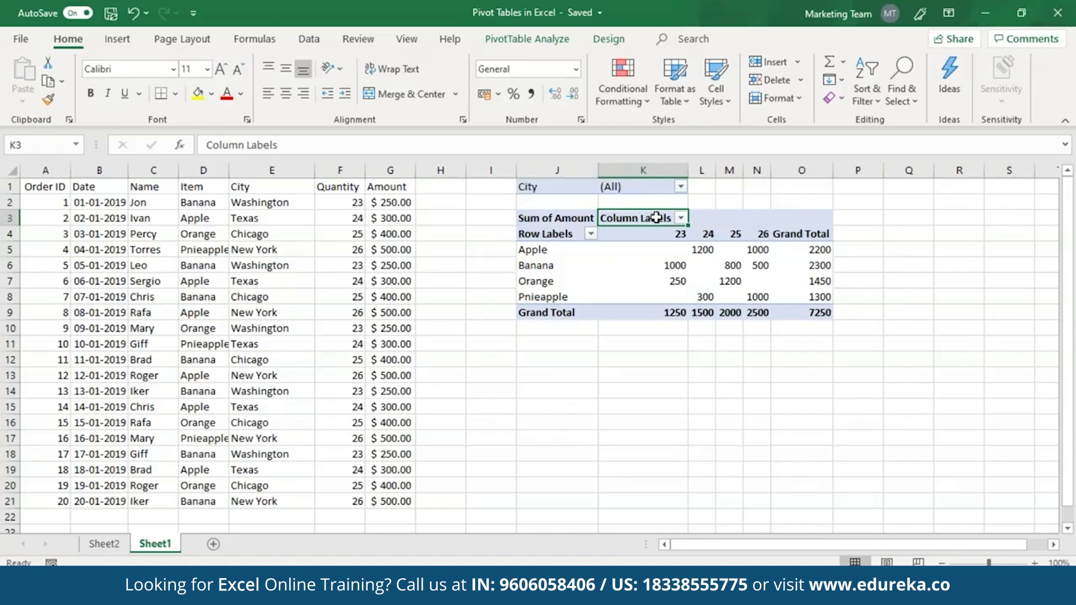
{"action": "left_click", "coordinate": [682, 219]}
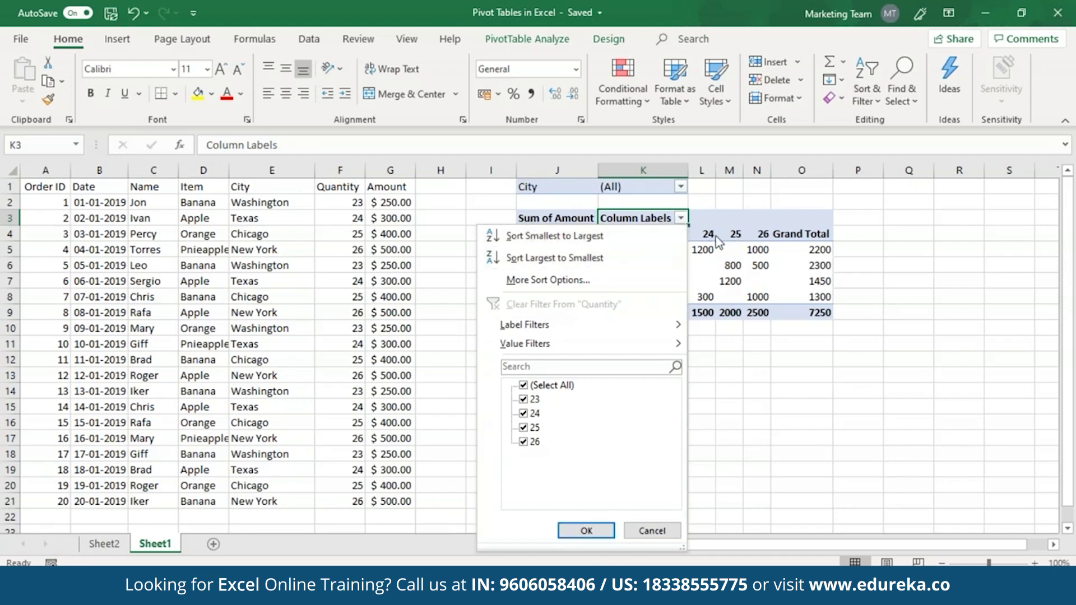
{"action": "key", "text": "Escape"}
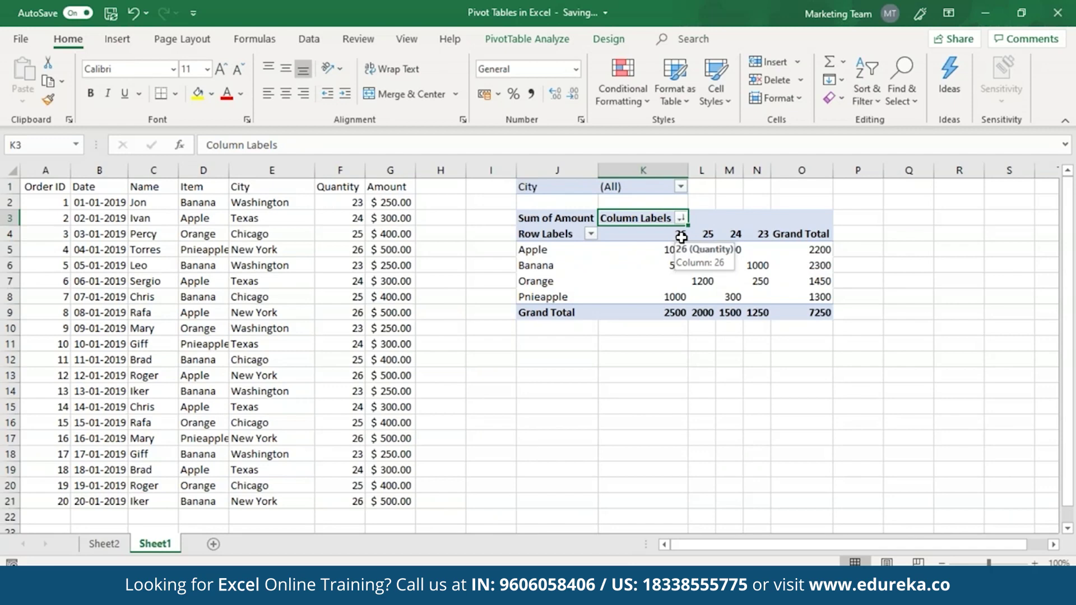
{"action": "left_click", "coordinate": [590, 234]}
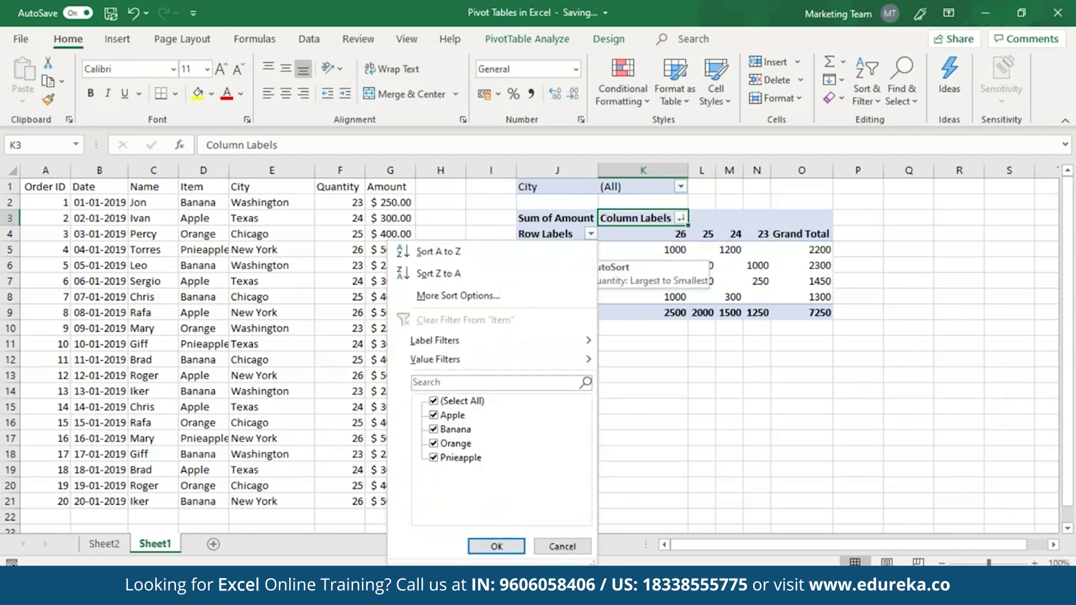
{"action": "left_click", "coordinate": [443, 273]}
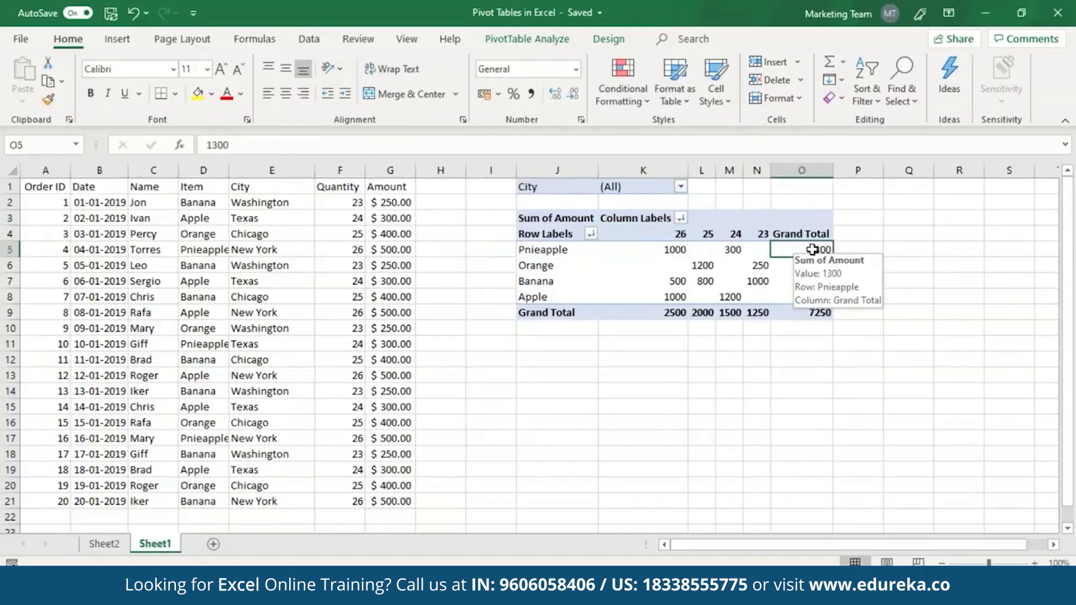
- Summarize the Amount values by Count and extract the records behind Pnieapple's grand total to a new sheet
{"action": "right_click", "coordinate": [812, 249]}
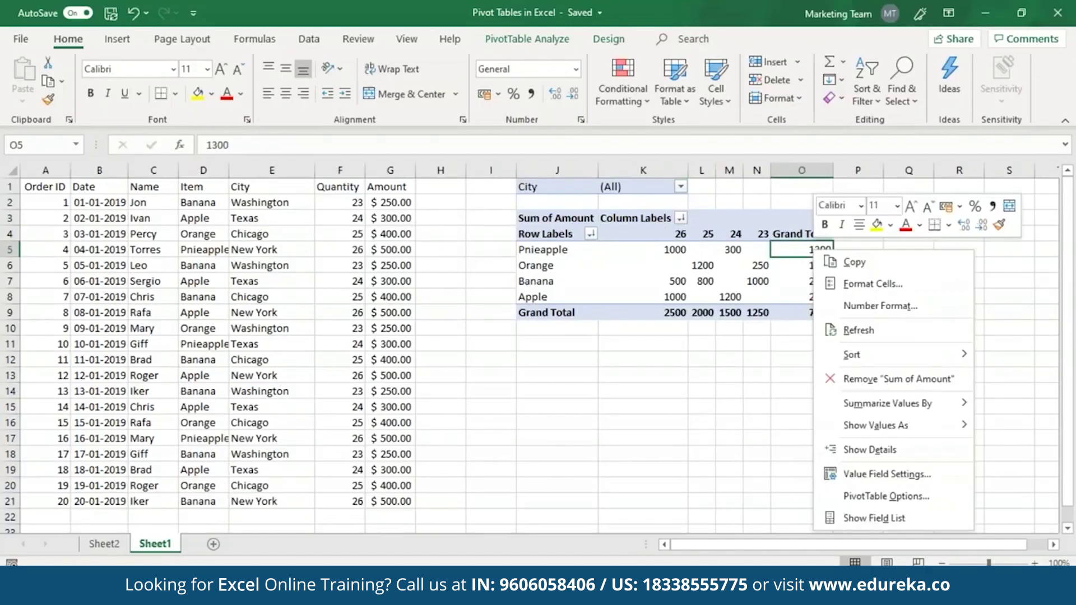
{"action": "left_click", "coordinate": [911, 480]}
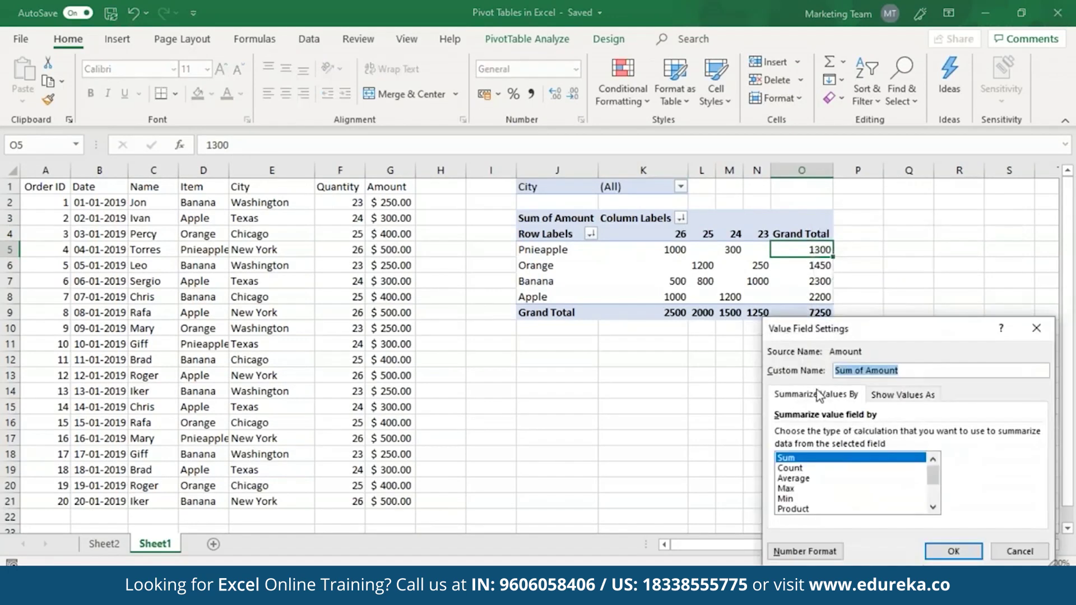
{"action": "left_click", "coordinate": [802, 470]}
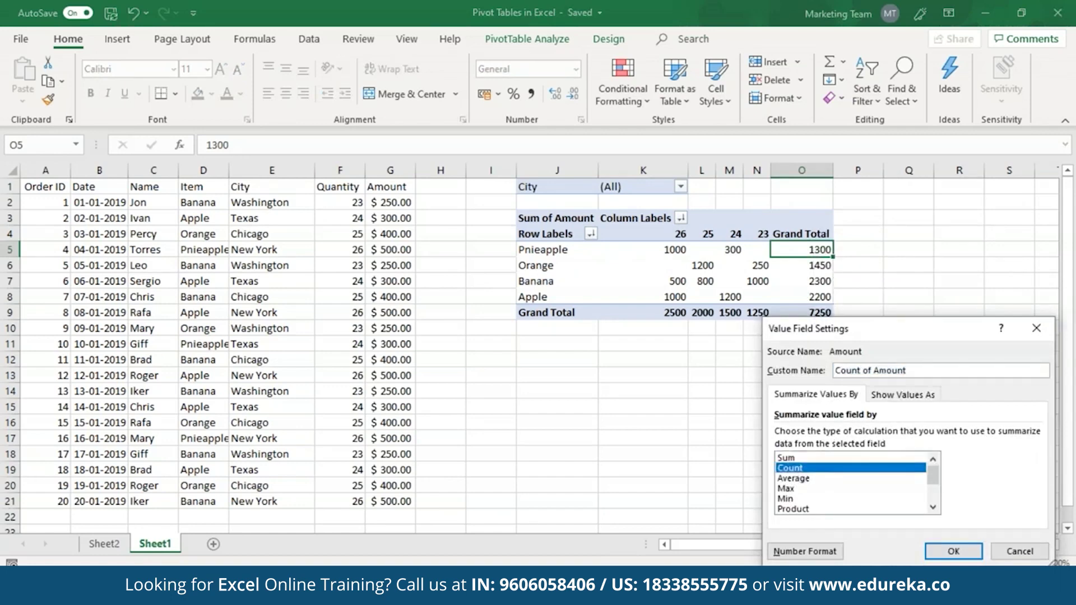
{"action": "key", "text": "Return"}
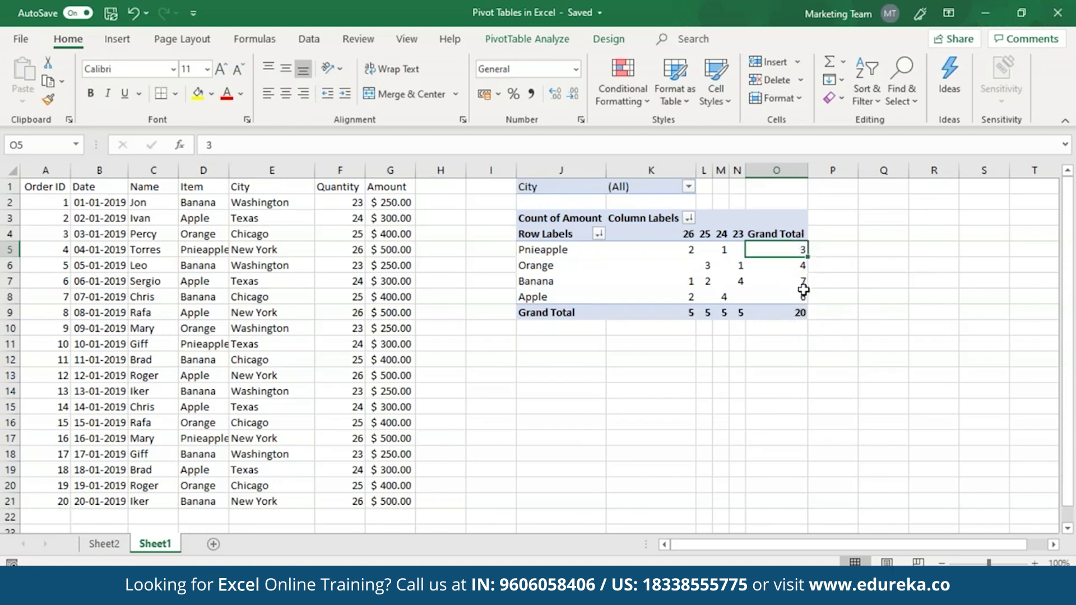
{"action": "double_click", "coordinate": [791, 250]}
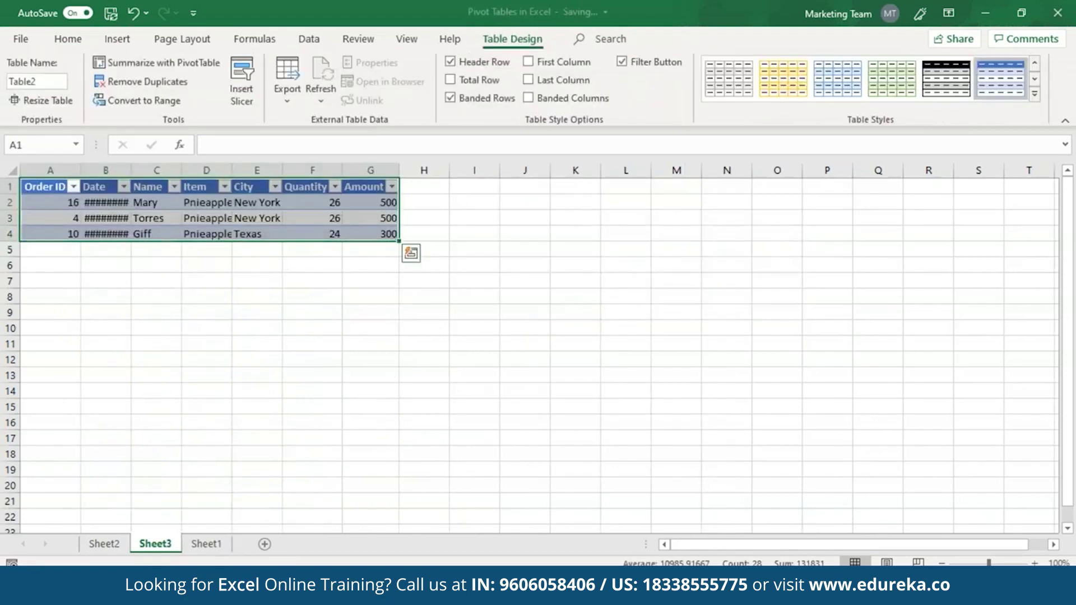
{"action": "left_click", "coordinate": [109, 202]}
{"action": "left_click", "coordinate": [109, 234]}
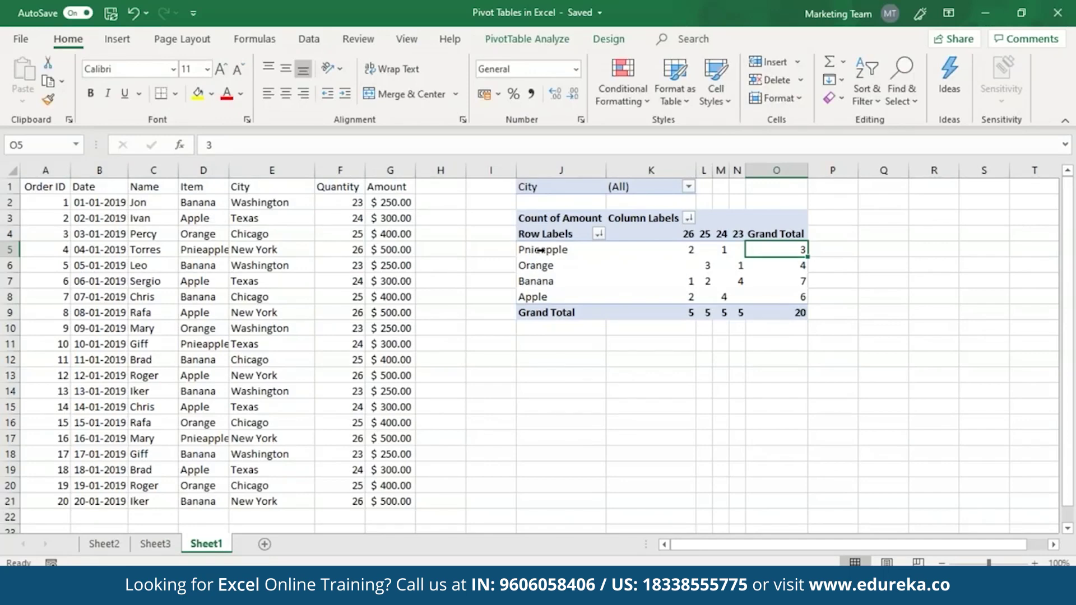
- Group the Pnieapple and Orange rows of the PivotTable on Sheet1
{"action": "left_click_drag", "start_coordinate": [541, 250], "coordinate": [545, 266]}
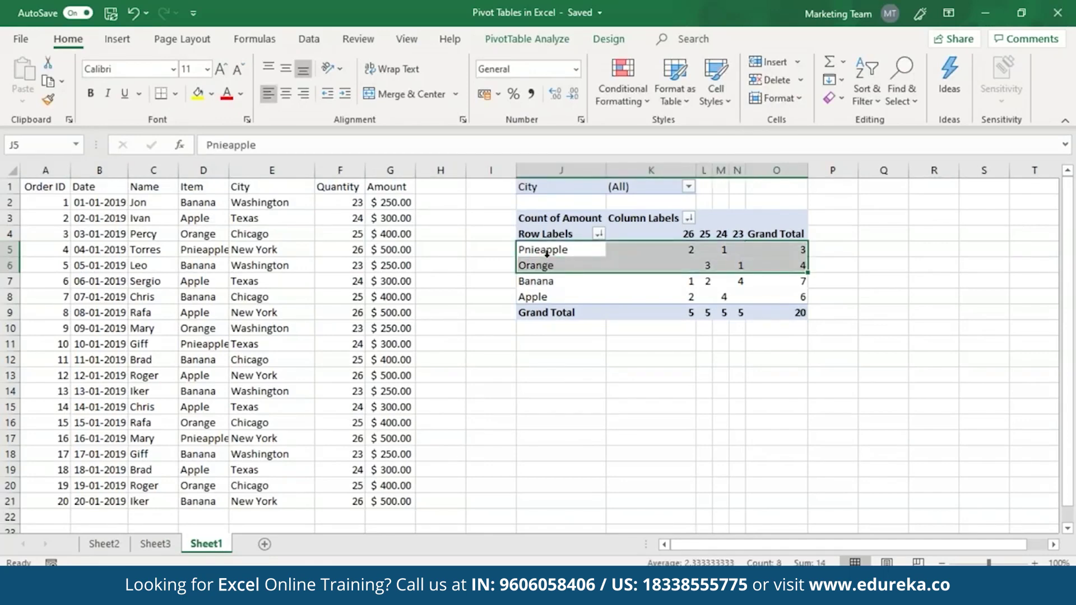
{"action": "right_click", "coordinate": [547, 253]}
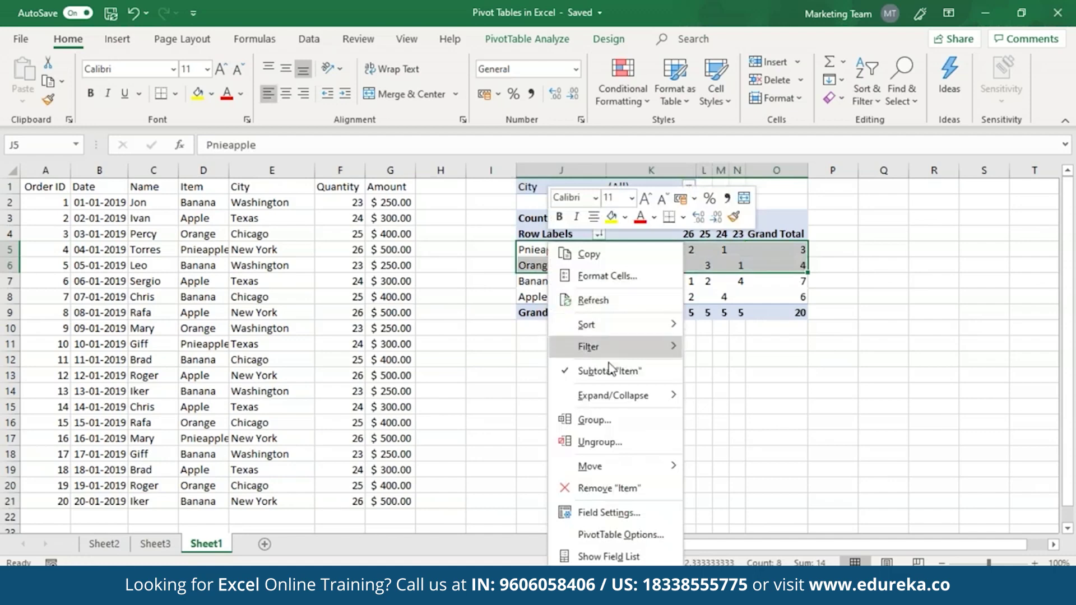
{"action": "left_click", "coordinate": [596, 418]}
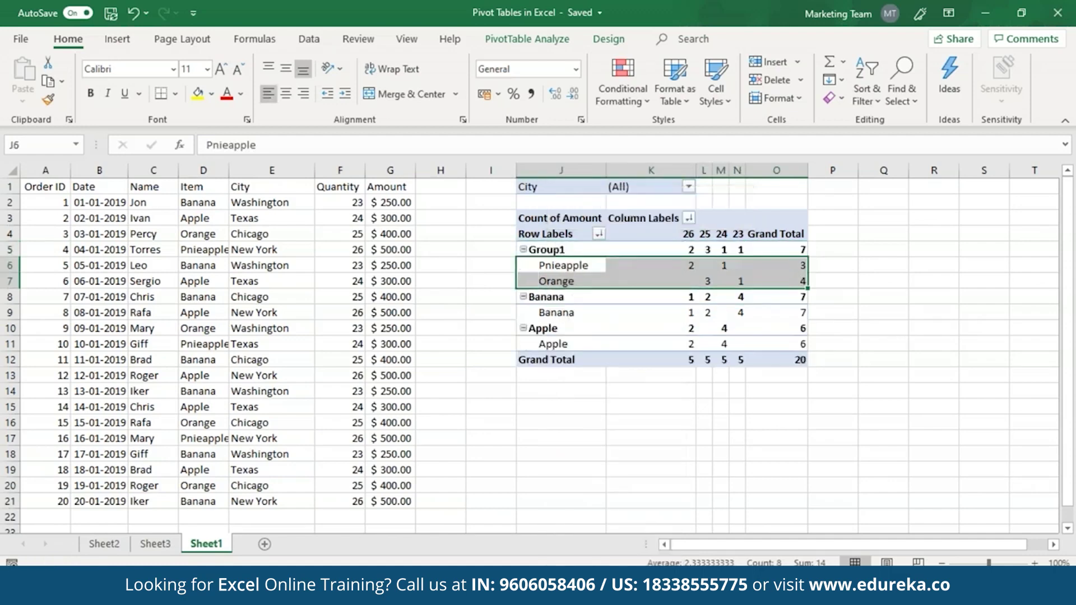
{"action": "left_click", "coordinate": [508, 267]}
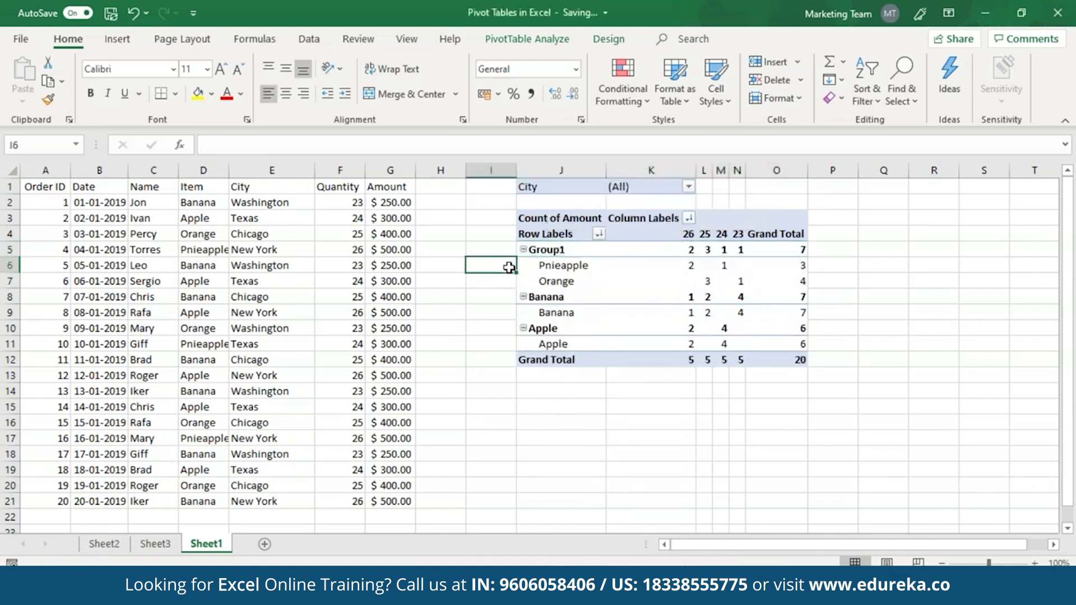
- Group the remaining Banana and Apple rows of the PivotTable into a second group
{"action": "left_click", "coordinate": [552, 266]}
{"action": "left_click", "coordinate": [561, 296]}
{"action": "left_click", "coordinate": [558, 281]}
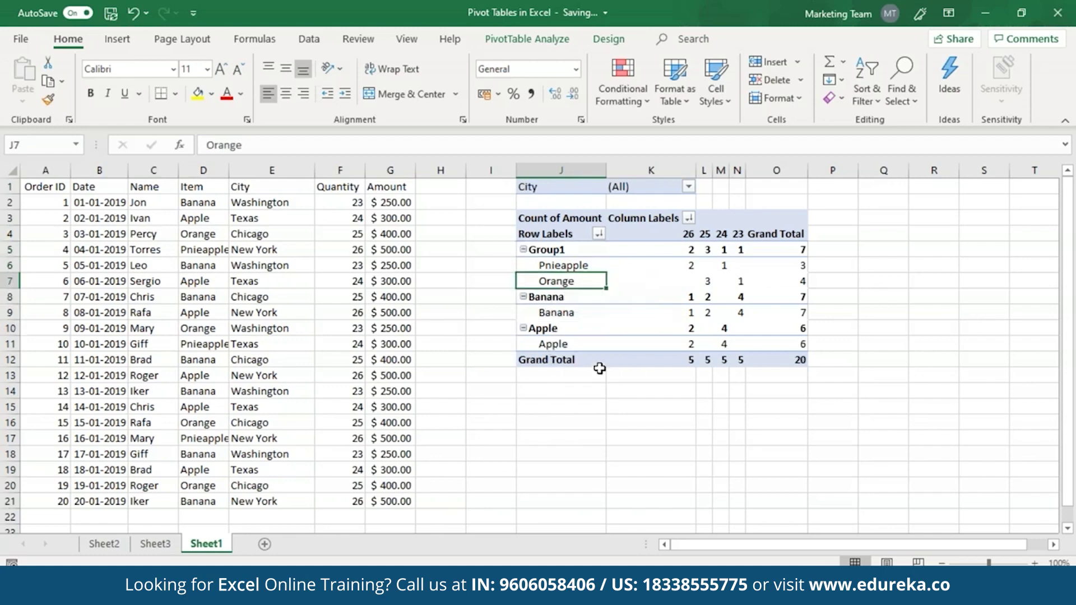
{"action": "key", "text": "ctrl+z"}
{"action": "left_click", "coordinate": [548, 297]}
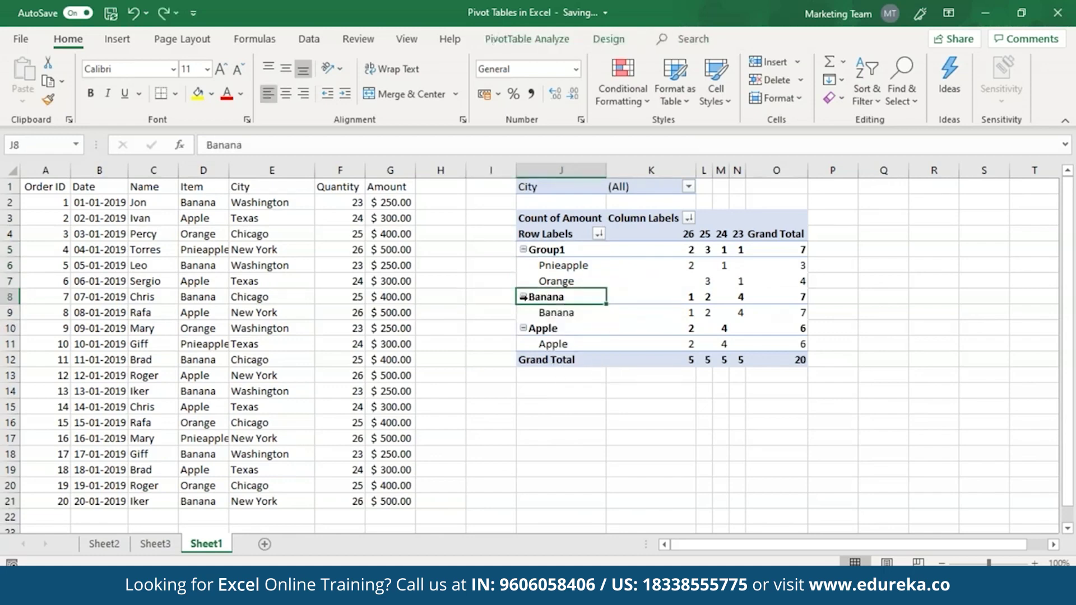
{"action": "left_click", "coordinate": [526, 298]}
{"action": "left_click", "coordinate": [525, 333]}
{"action": "right_click", "coordinate": [547, 332]}
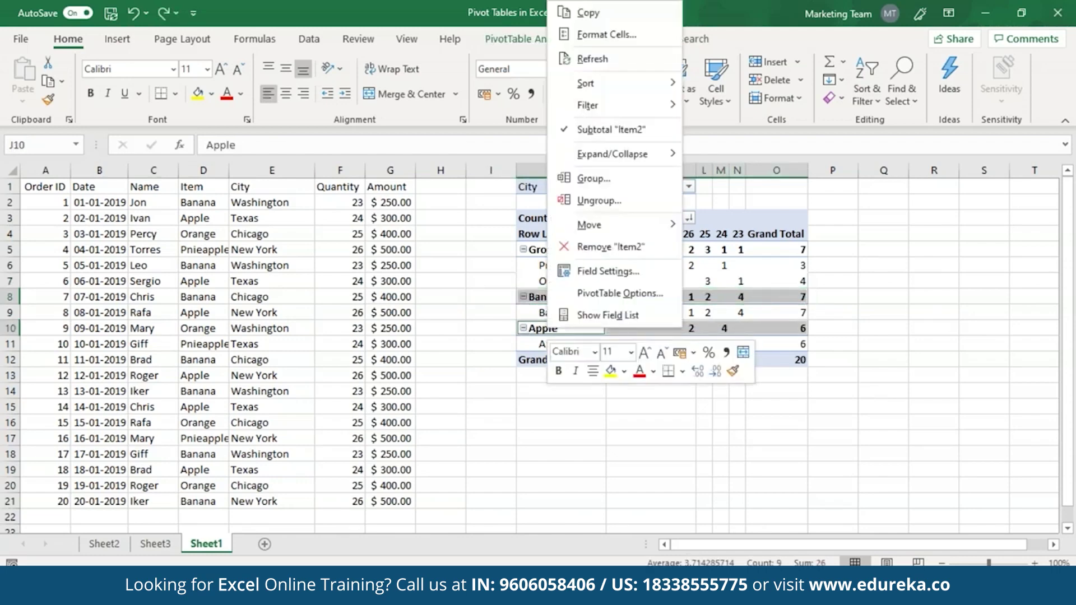
{"action": "left_click", "coordinate": [581, 188]}
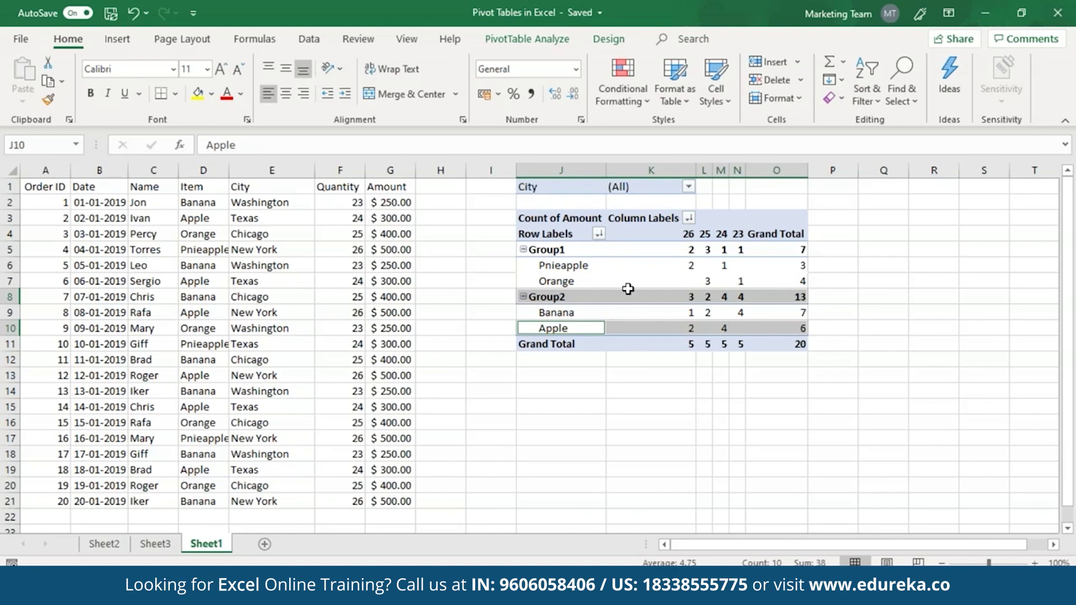
- Collapse Group1 in the PivotTable's row labels and expand it again
{"action": "right_click", "coordinate": [564, 266]}
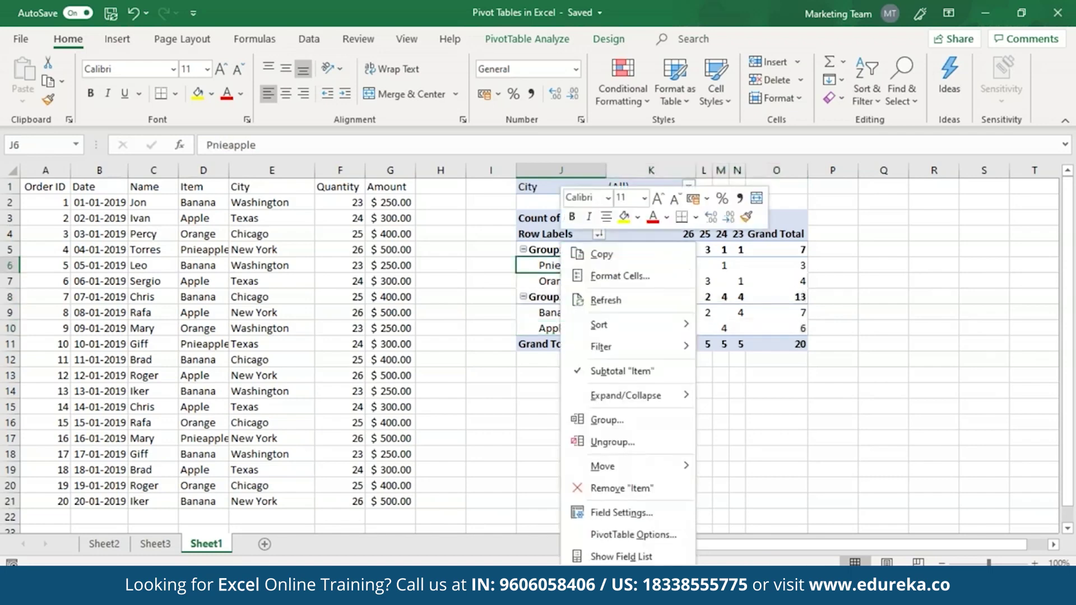
{"action": "right_click", "coordinate": [544, 250]}
{"action": "mouse_move", "coordinate": [636, 402]}
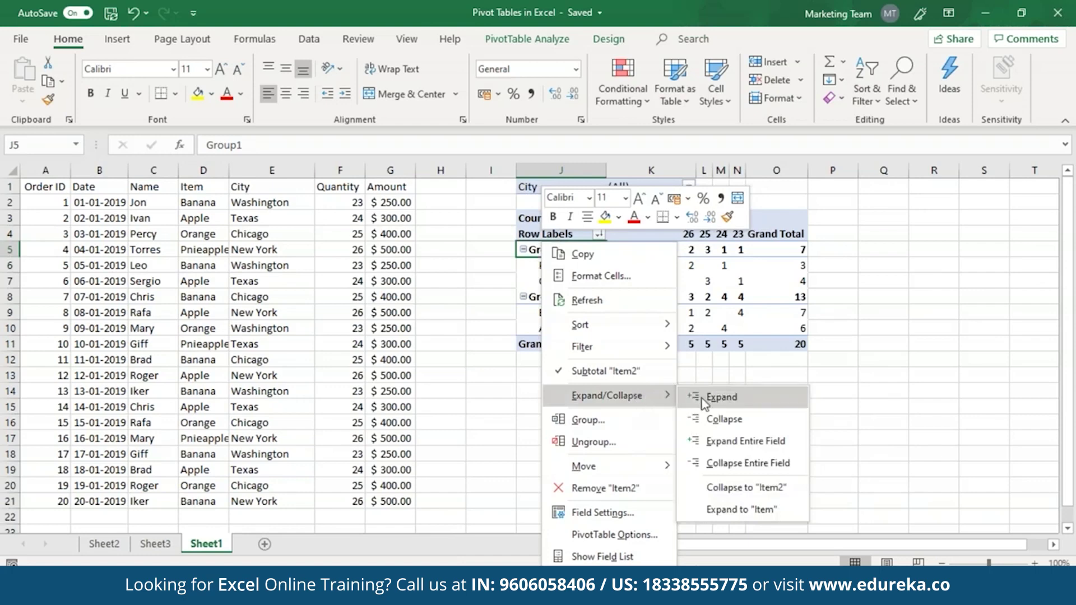
{"action": "left_click", "coordinate": [711, 422]}
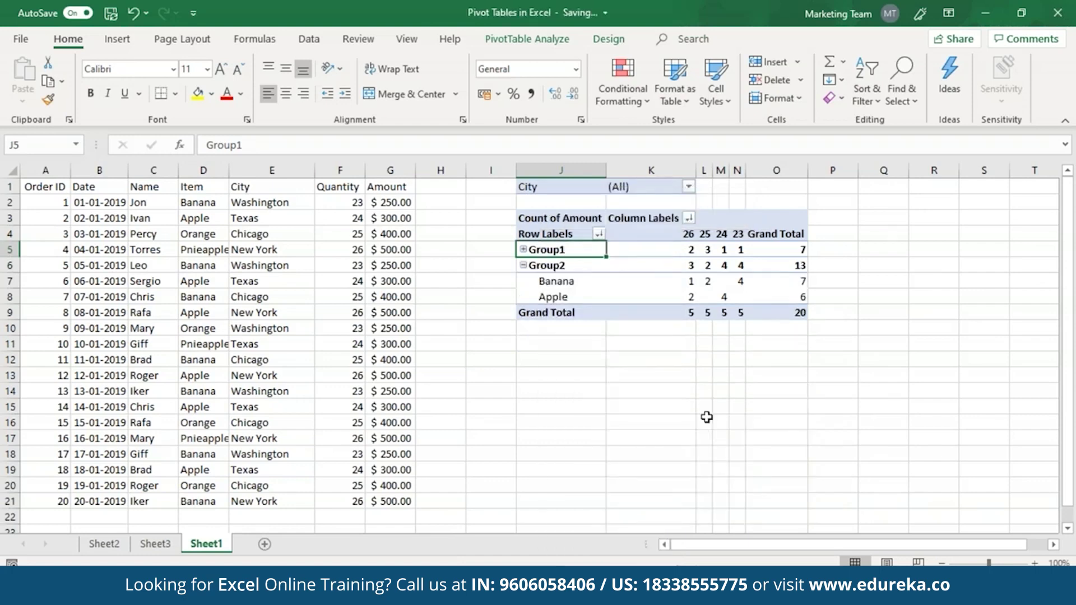
{"action": "right_click", "coordinate": [578, 249]}
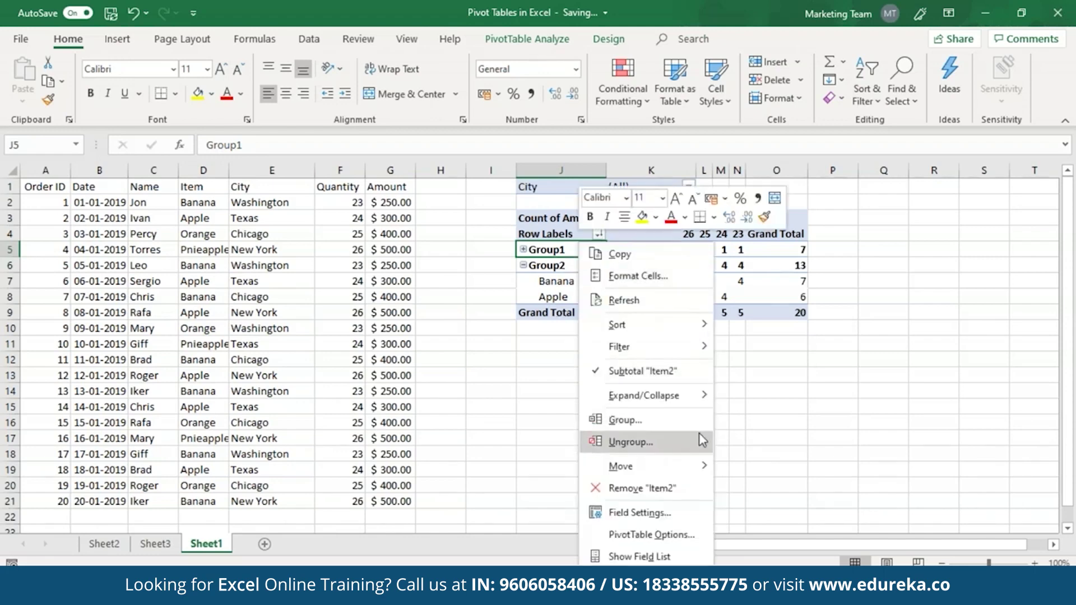
{"action": "mouse_move", "coordinate": [699, 401]}
{"action": "left_click", "coordinate": [743, 397]}
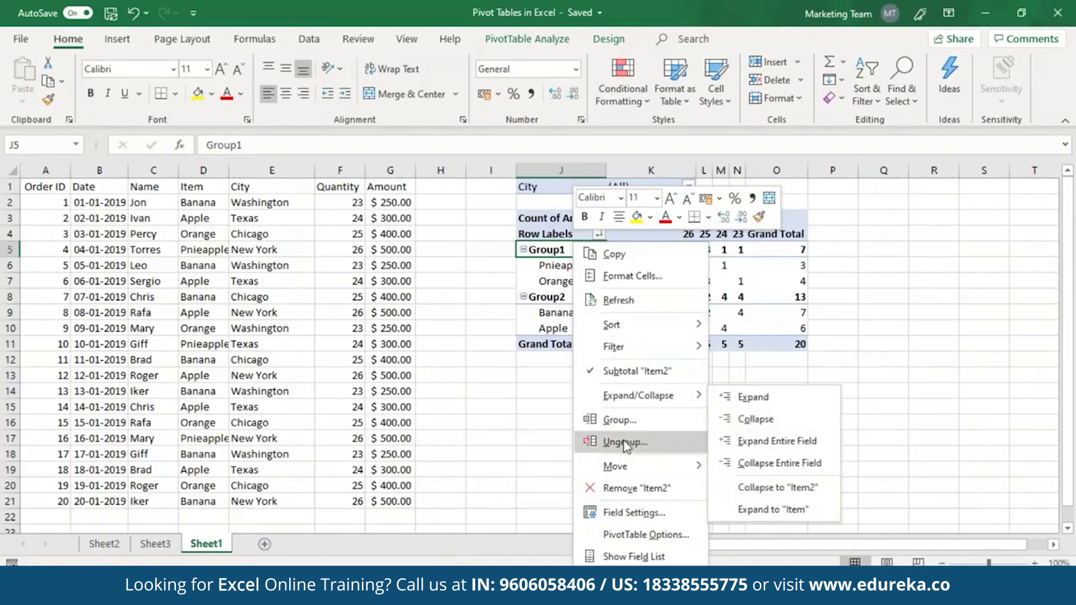
- Ungroup both Group1 and Group2 so the PivotTable rows list only the individual items
{"action": "left_click", "coordinate": [623, 442]}
{"action": "right_click", "coordinate": [555, 316]}
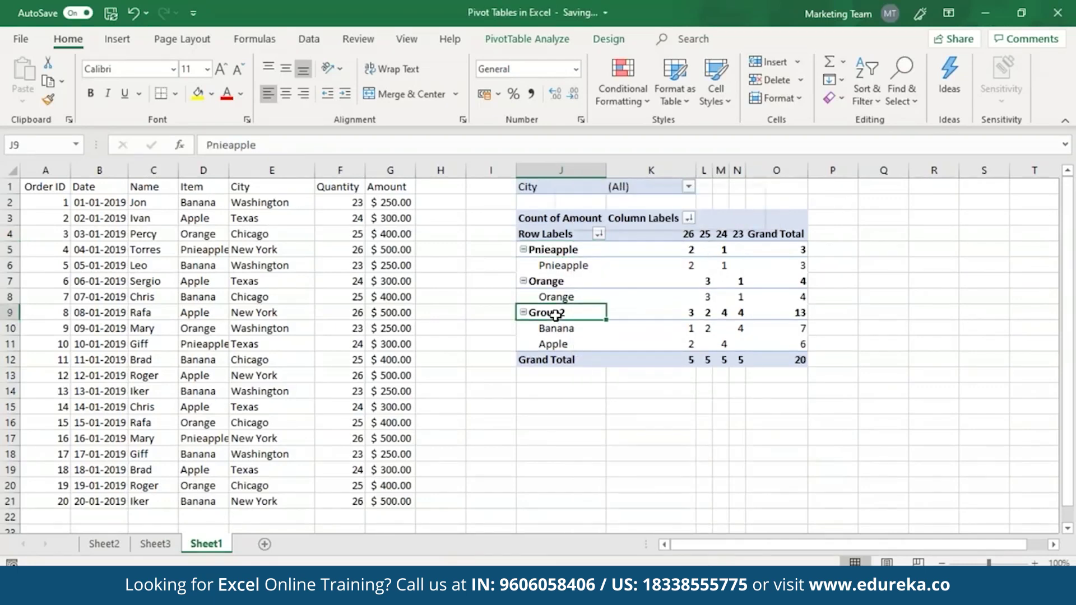
{"action": "left_click", "coordinate": [604, 445]}
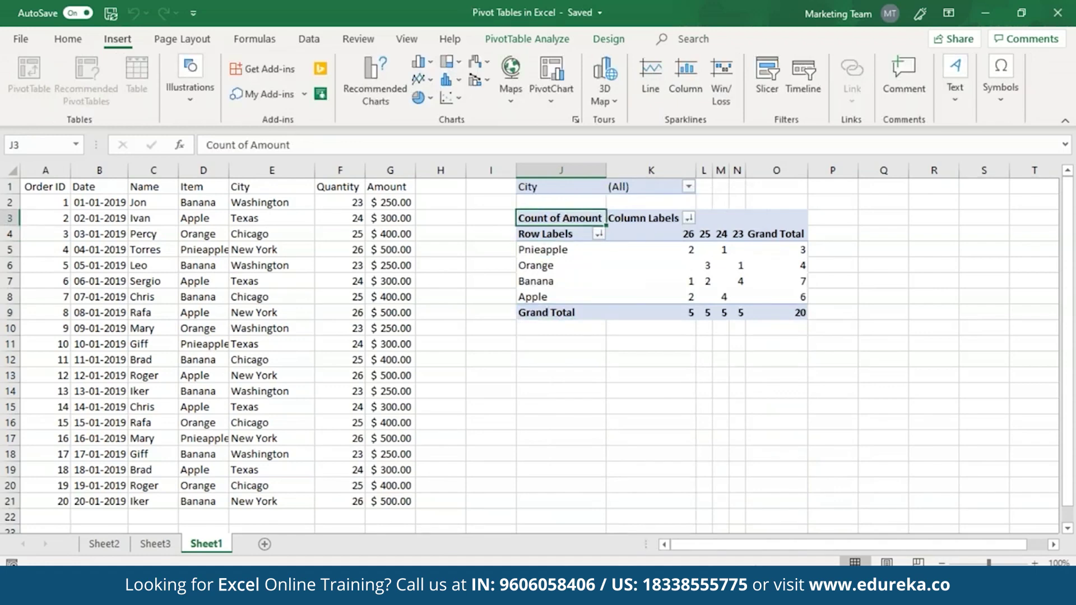
- Show the PivotTable field list, enlarge it vertically and move it clear of the PivotTable
{"action": "right_click", "coordinate": [563, 218]}
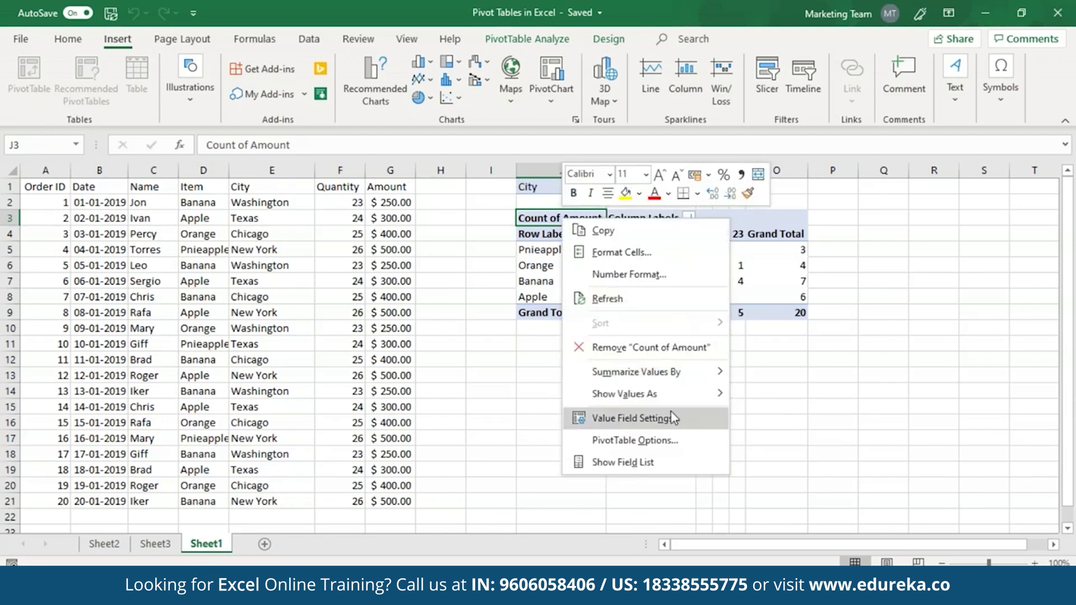
{"action": "left_click", "coordinate": [623, 462]}
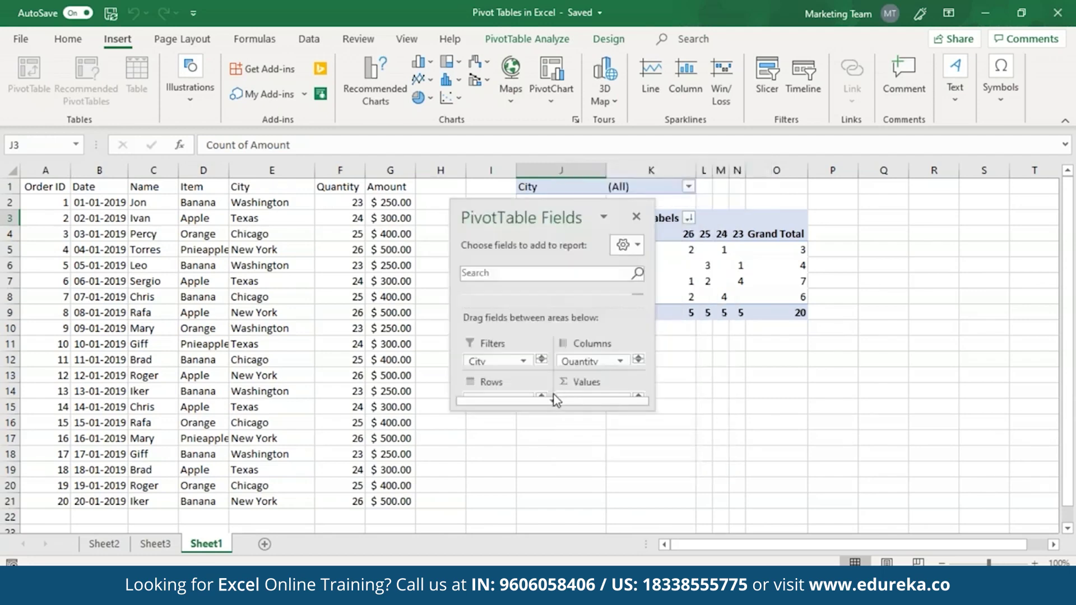
{"action": "left_click_drag", "start_coordinate": [563, 200], "coordinate": [564, 134]}
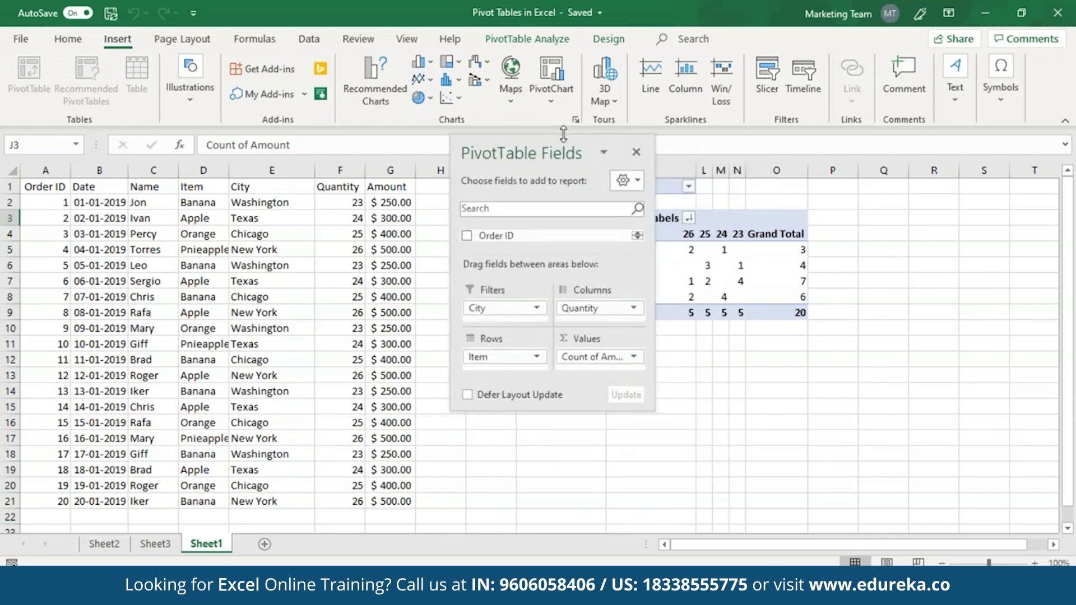
{"action": "key", "text": "Down"}
{"action": "key", "text": "Down"}
{"action": "left_click_drag", "start_coordinate": [543, 409], "coordinate": [542, 537]}
{"action": "left_click_drag", "start_coordinate": [544, 144], "coordinate": [362, 126]}
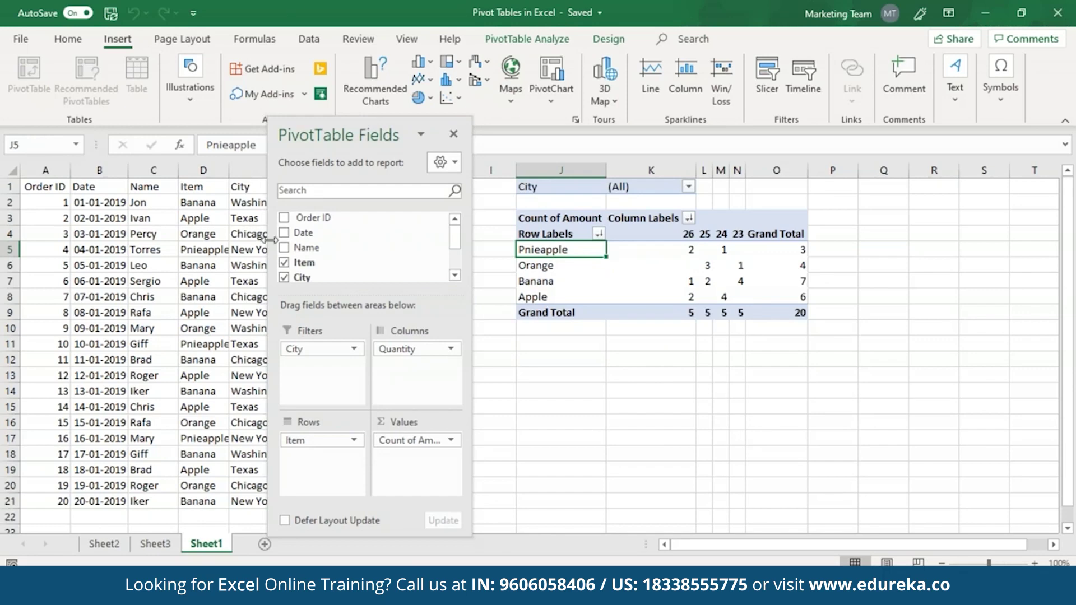
- Move the Quantity field to Rows beneath Item and the City field from Filters to Columns
{"action": "scroll", "coordinate": [365, 247], "scroll_direction": "down", "scroll_amount": 2}
{"action": "left_click_drag", "start_coordinate": [403, 351], "coordinate": [306, 475]}
{"action": "left_click_drag", "start_coordinate": [312, 348], "coordinate": [418, 349]}
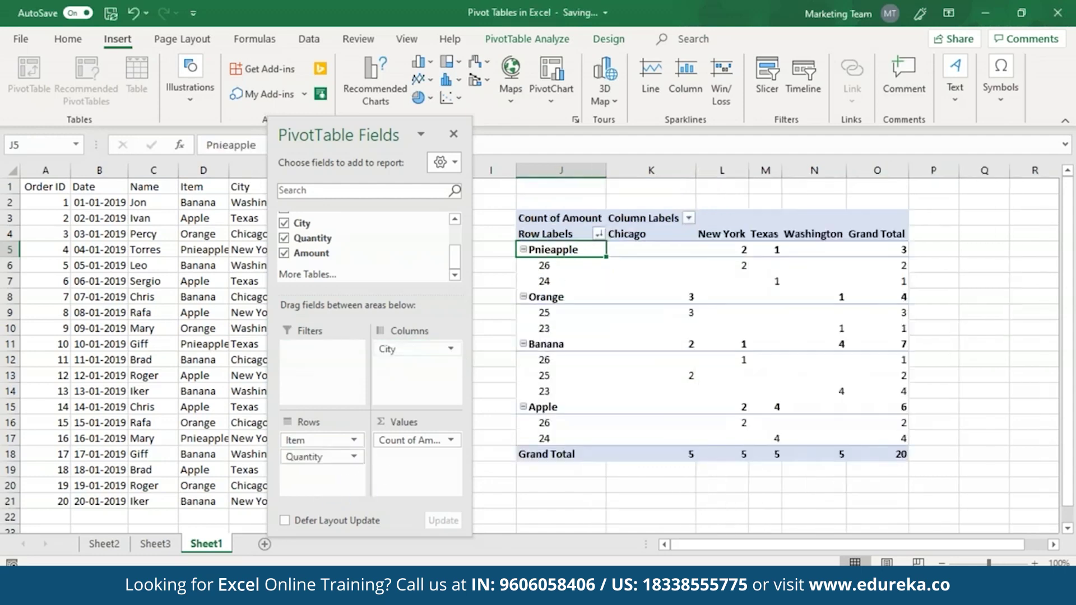
- Change the Amount value field's calculation from Count to Sum
{"action": "left_click", "coordinate": [450, 442]}
{"action": "left_click", "coordinate": [452, 423]}
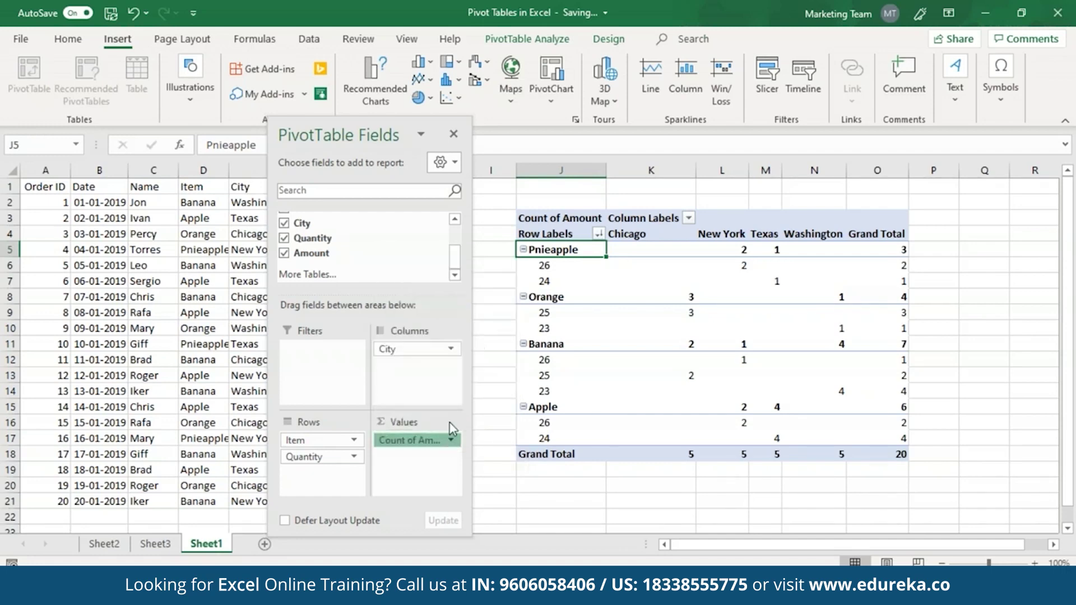
{"action": "left_click", "coordinate": [440, 359]}
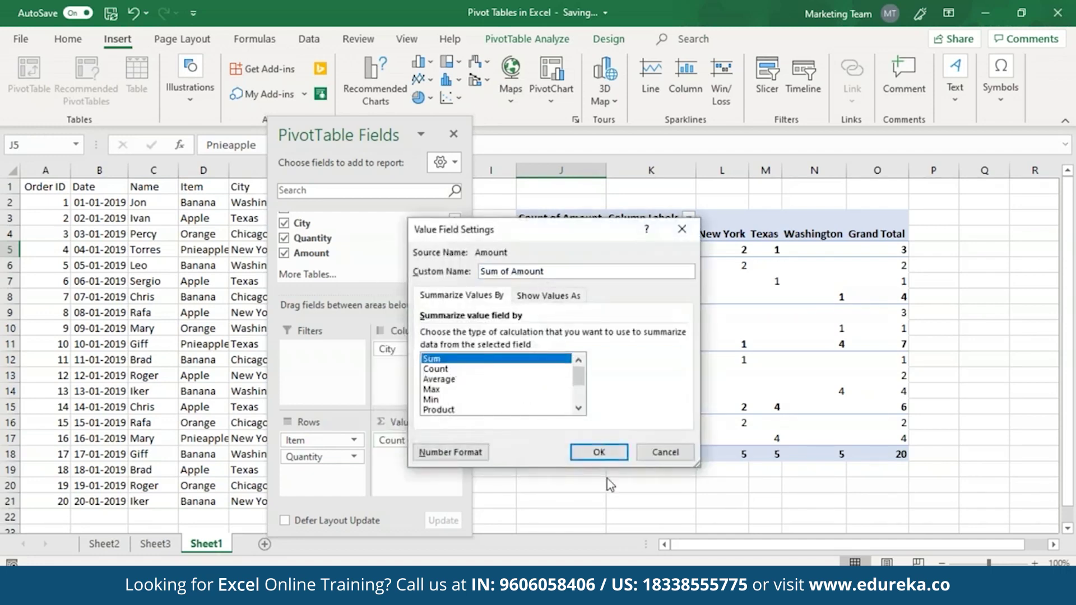
{"action": "left_click", "coordinate": [600, 453]}
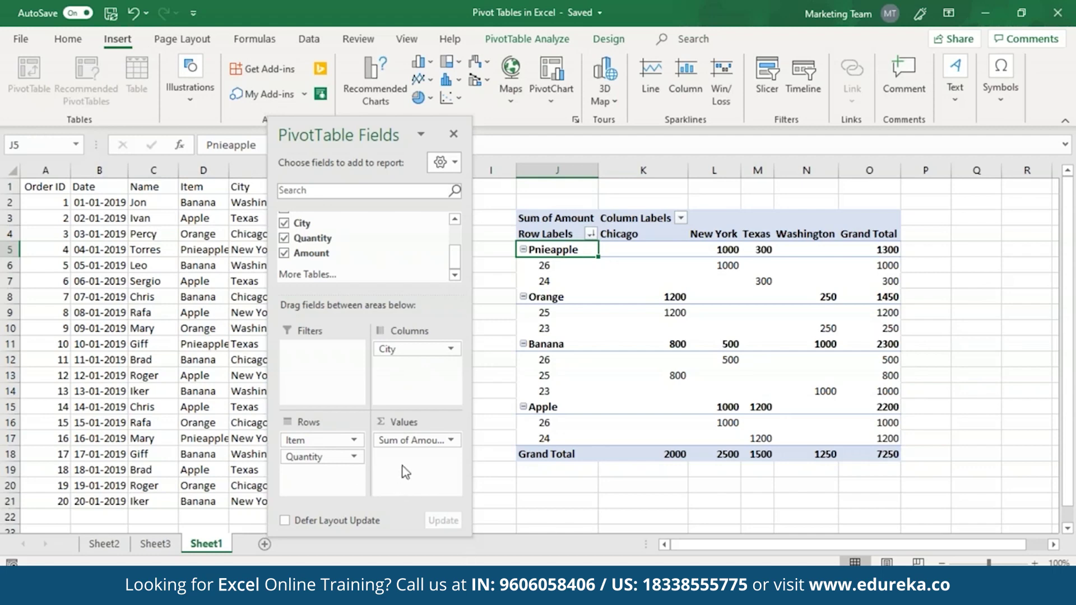
- Add Amount as a second value field and summarize it by Count
{"action": "left_click_drag", "start_coordinate": [322, 259], "coordinate": [417, 462]}
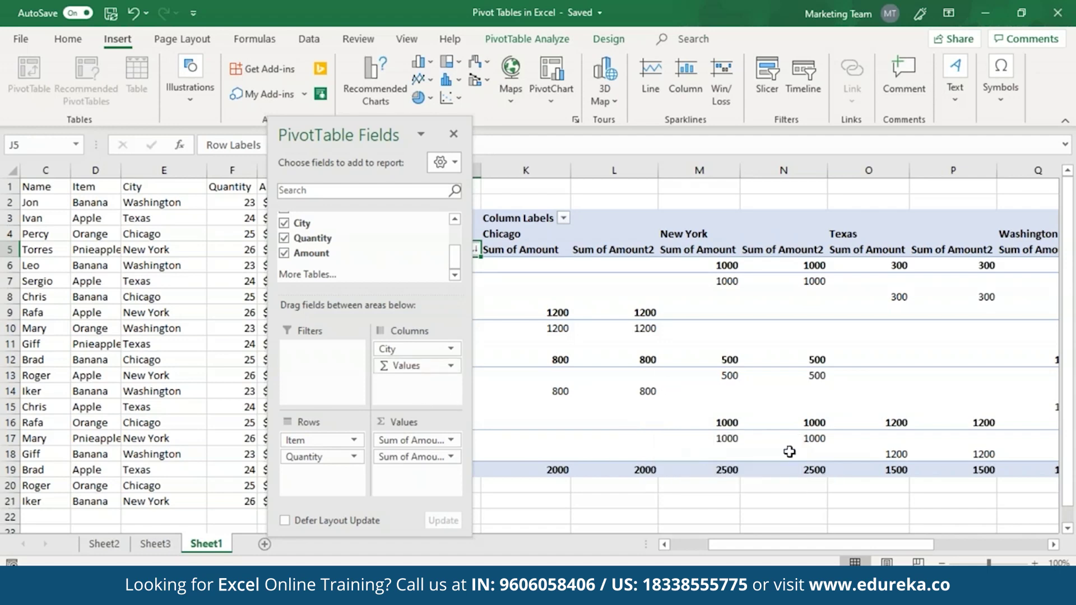
{"action": "left_click", "coordinate": [439, 457]}
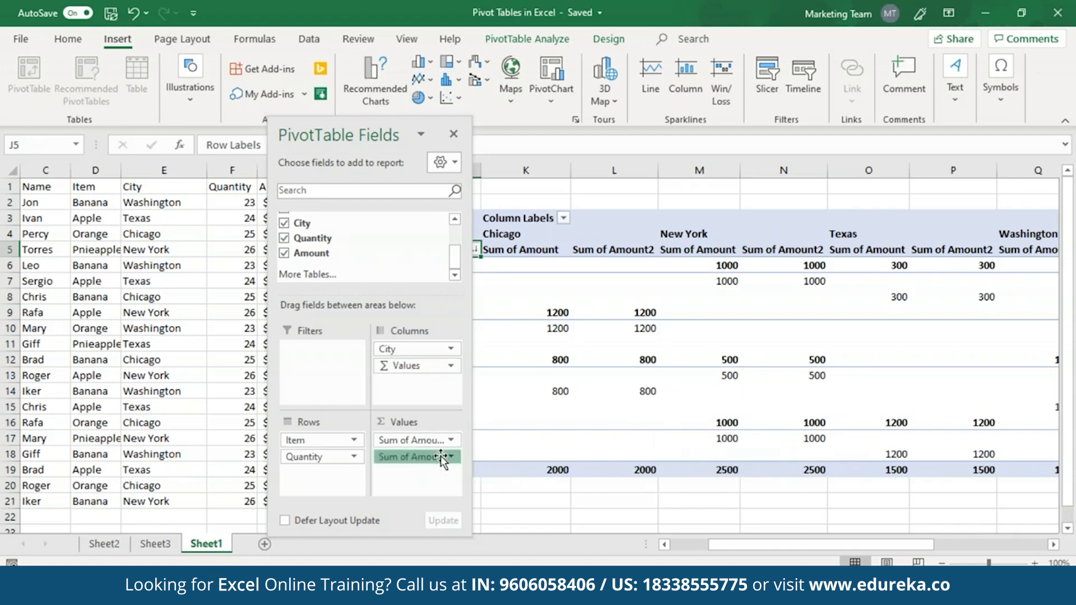
{"action": "left_click", "coordinate": [437, 440]}
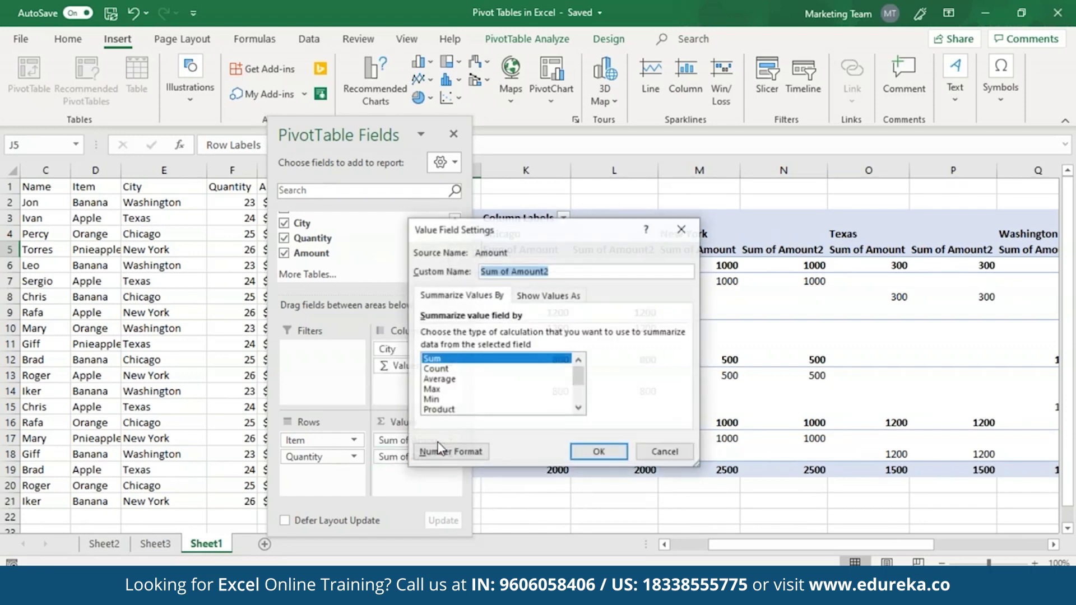
{"action": "left_click", "coordinate": [452, 369]}
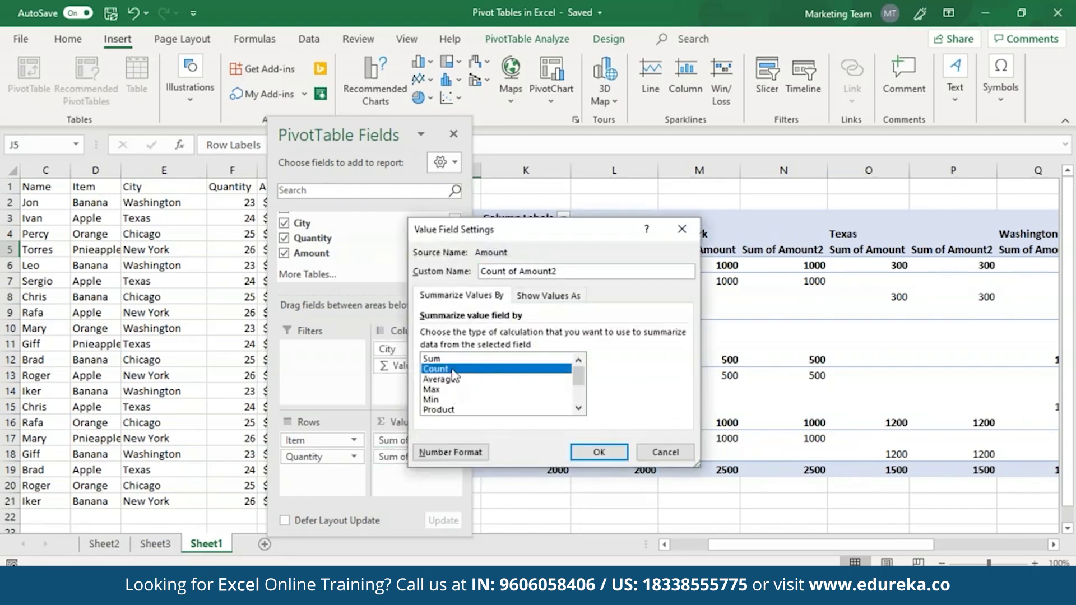
{"action": "left_click", "coordinate": [611, 452]}
- Move the City field from Columns back to Filters and close the PivotTable field list
{"action": "left_click_drag", "start_coordinate": [337, 135], "coordinate": [112, 119]}
{"action": "left_click_drag", "start_coordinate": [173, 334], "coordinate": [96, 336]}
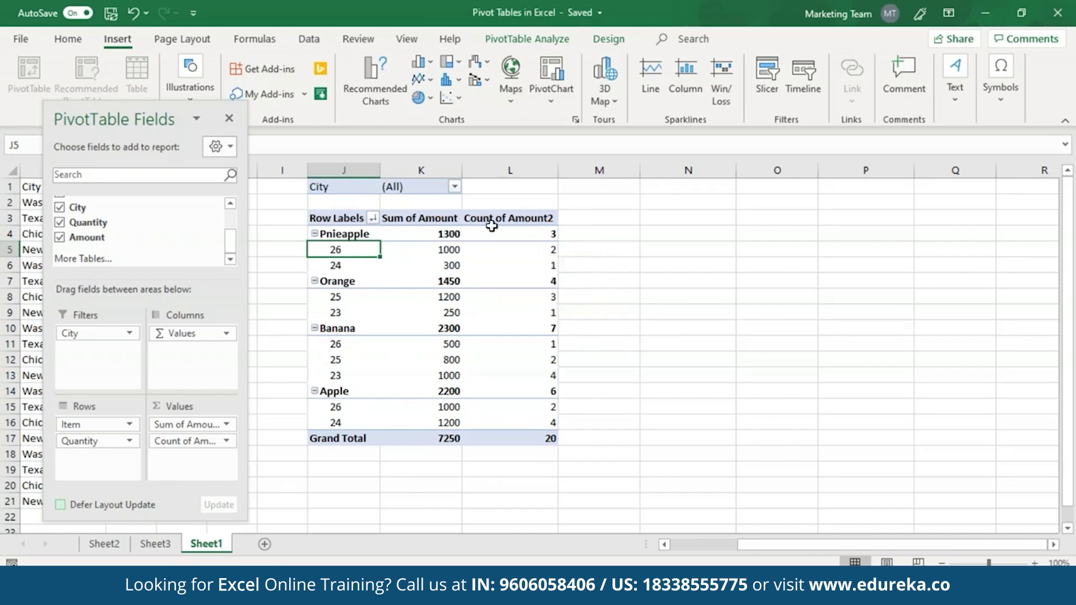
{"action": "left_click", "coordinate": [229, 118]}
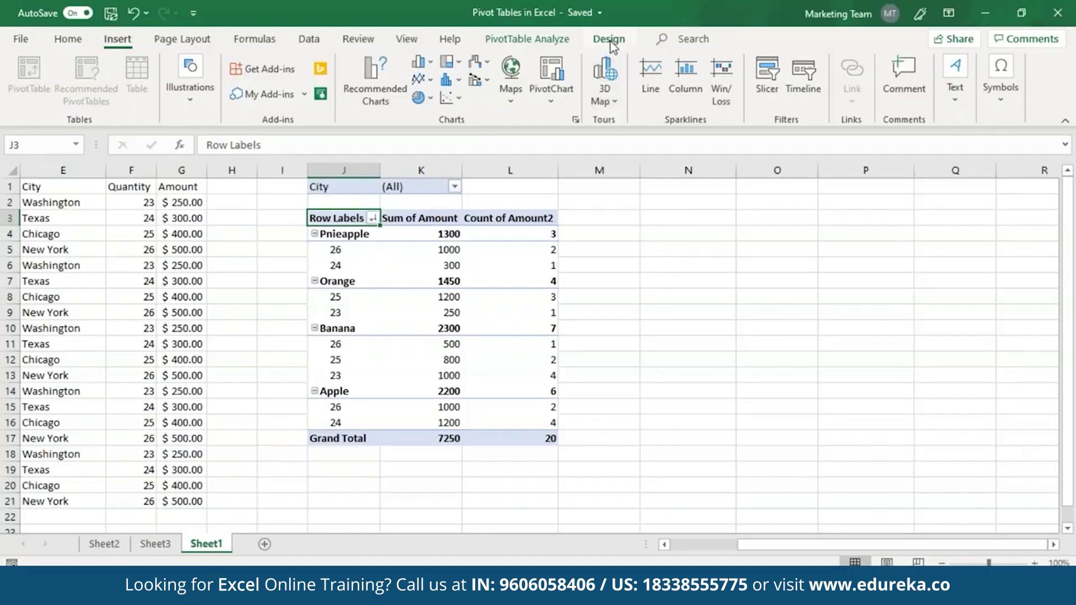
- Apply the light orange PivotTable style and turn on banded rows, leaving banded columns off
{"action": "left_click", "coordinate": [610, 40]}
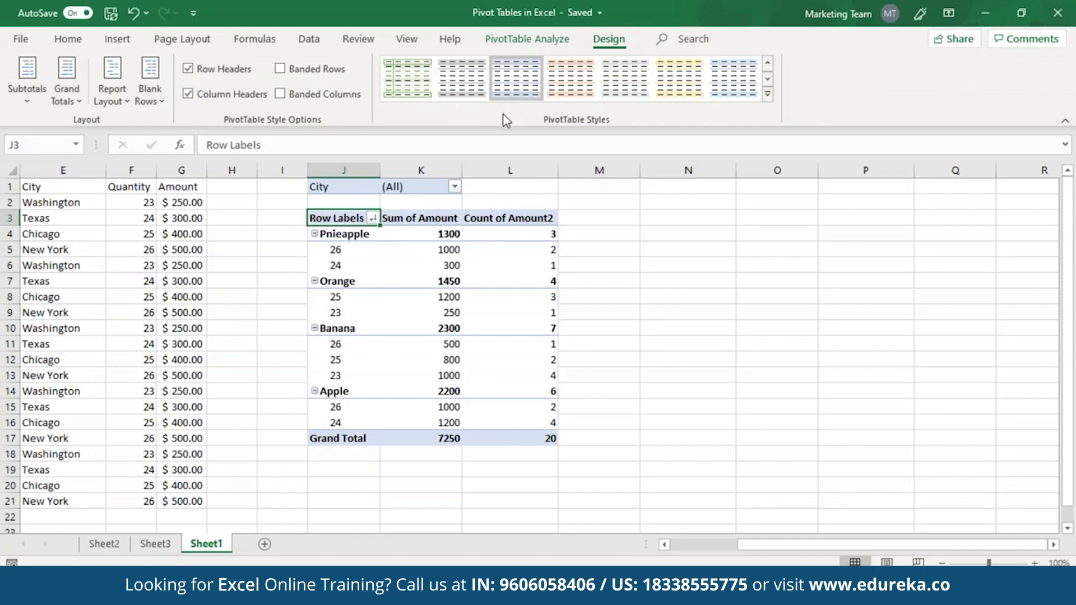
{"action": "left_click", "coordinate": [565, 93]}
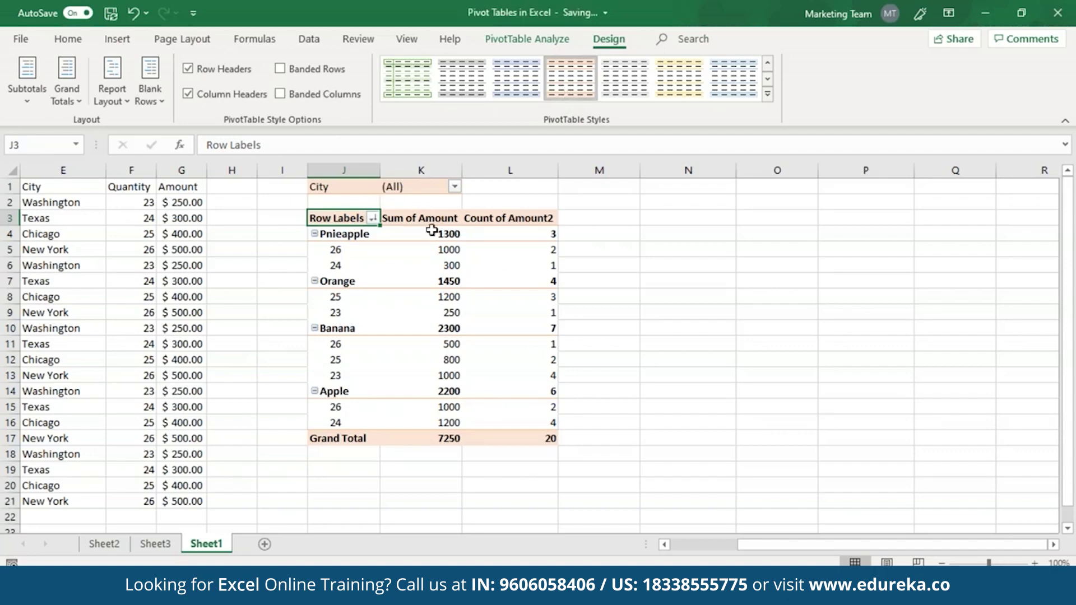
{"action": "left_click", "coordinate": [430, 247]}
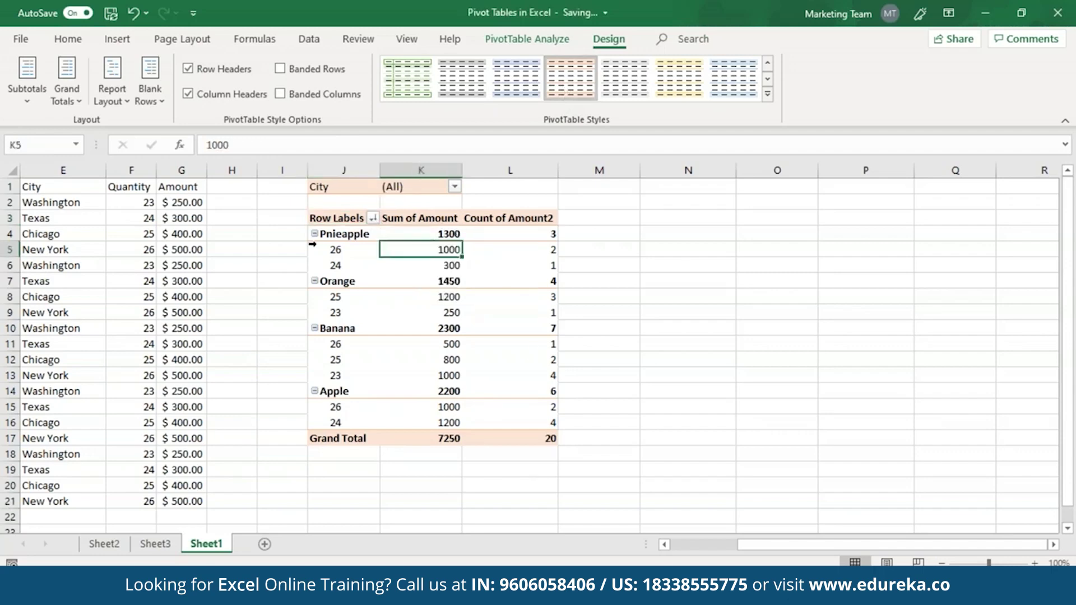
{"action": "left_click", "coordinate": [316, 69]}
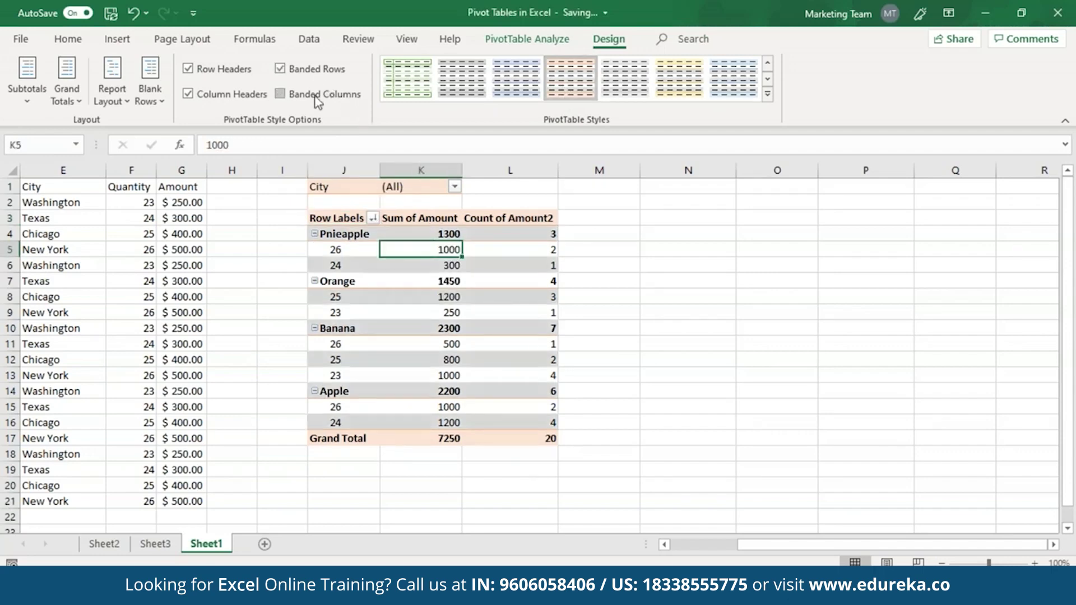
{"action": "left_click", "coordinate": [284, 98]}
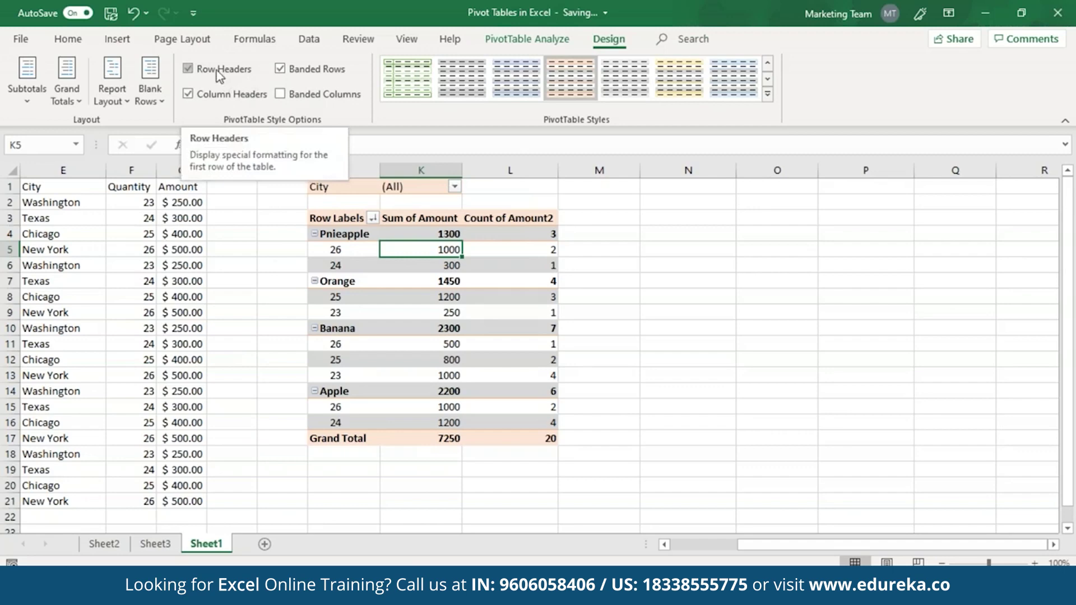
- Turn the PivotTable's column header formatting off and back on, and set grand totals to On for Rows and Columns
{"action": "left_click", "coordinate": [190, 94]}
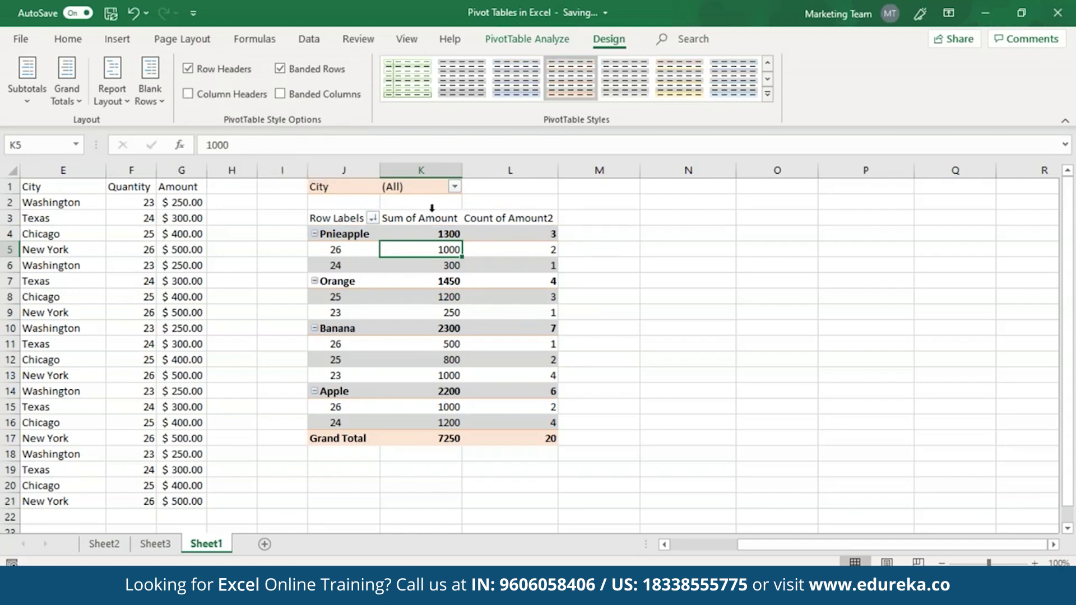
{"action": "left_click", "coordinate": [187, 94]}
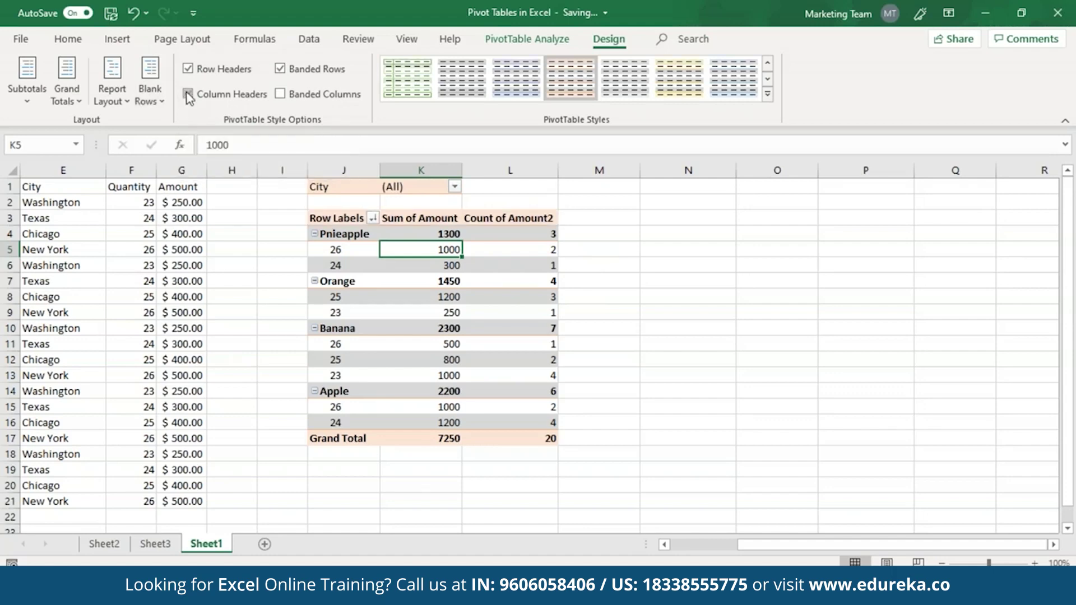
{"action": "left_click", "coordinate": [77, 98]}
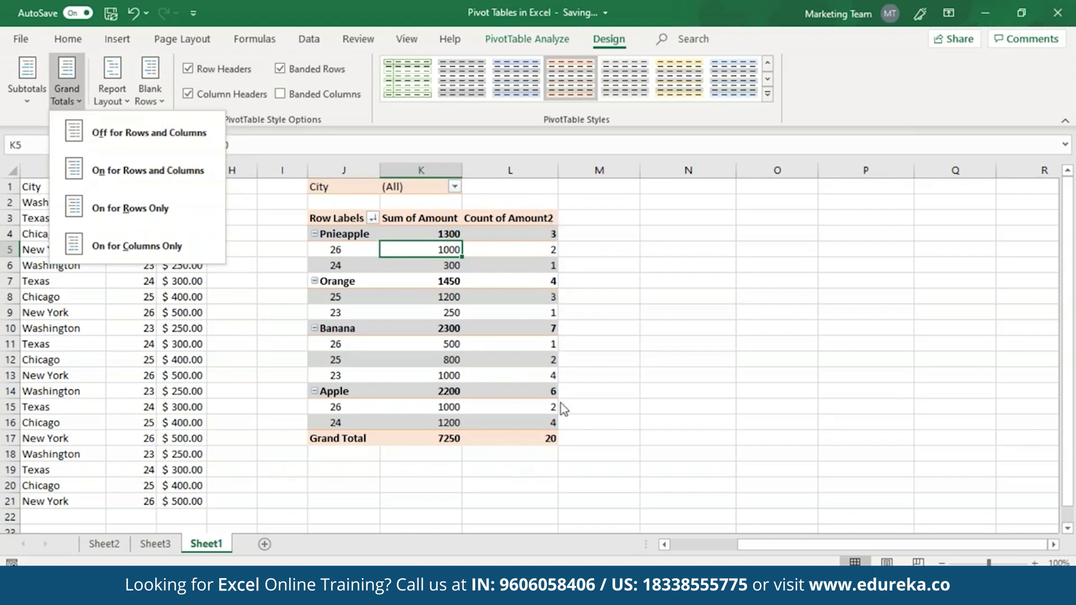
{"action": "left_click", "coordinate": [128, 174]}
- Move the Item field from Rows to Columns and remove the Count of Amount2 value field
{"action": "right_click", "coordinate": [336, 218]}
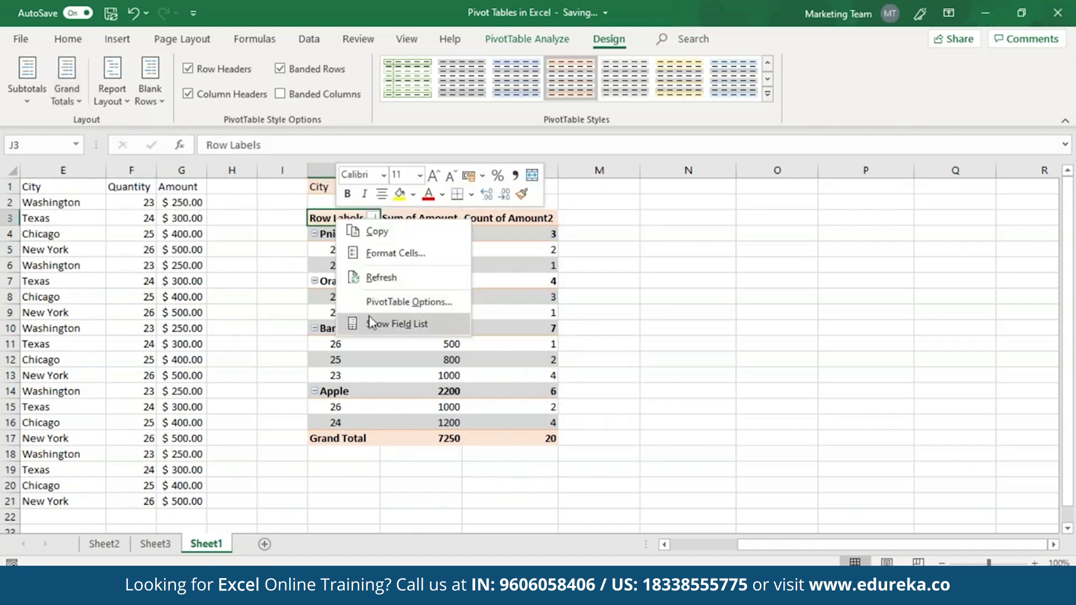
{"action": "left_click", "coordinate": [363, 319]}
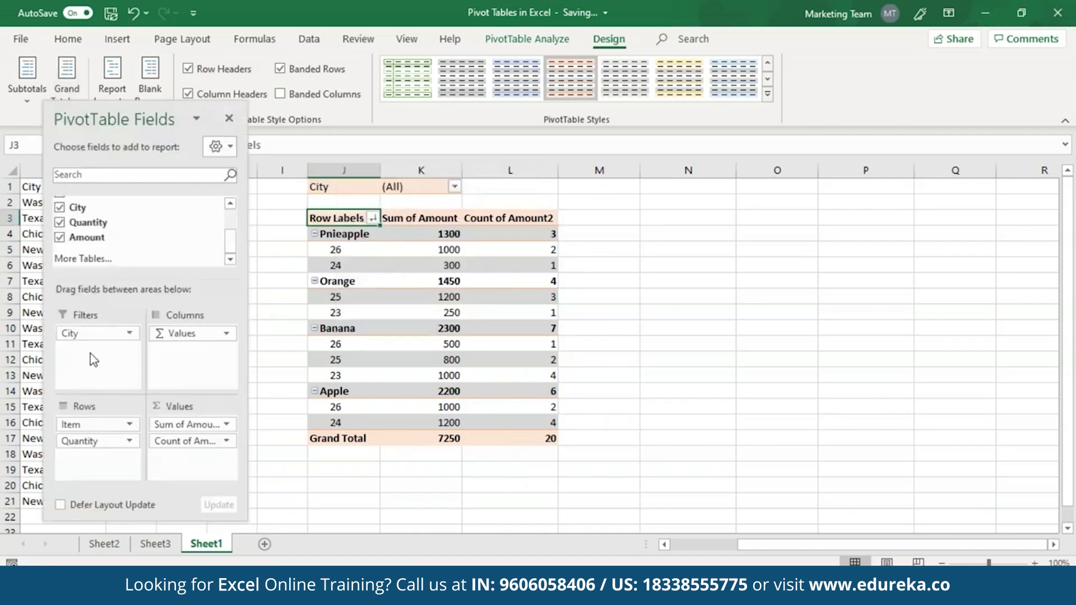
{"action": "left_click_drag", "start_coordinate": [90, 424], "coordinate": [175, 351]}
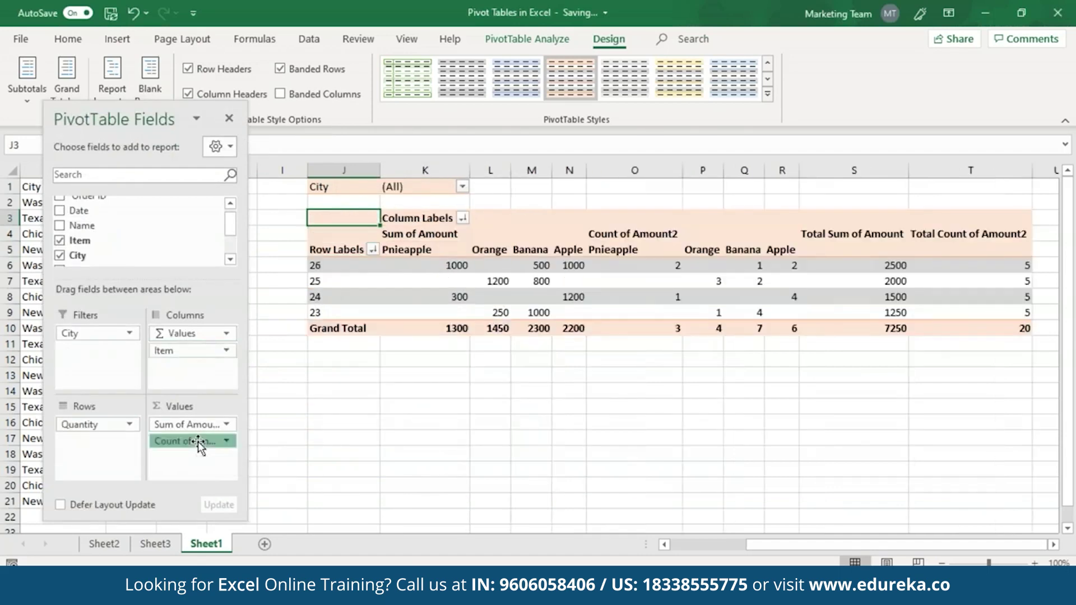
{"action": "left_click_drag", "start_coordinate": [199, 443], "coordinate": [143, 255]}
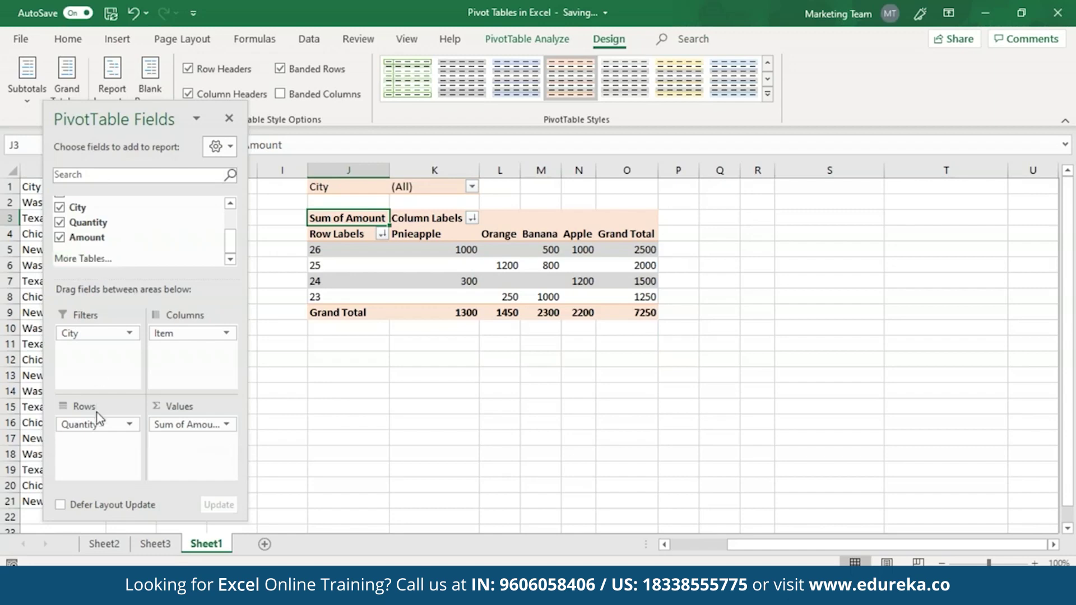
- Replace Quantity with the Name field in Rows and close the PivotTable field list
{"action": "left_click_drag", "start_coordinate": [93, 424], "coordinate": [143, 253]}
{"action": "scroll", "coordinate": [221, 258], "scroll_direction": "up", "scroll_amount": 1}
{"action": "left_click_drag", "start_coordinate": [82, 212], "coordinate": [88, 426]}
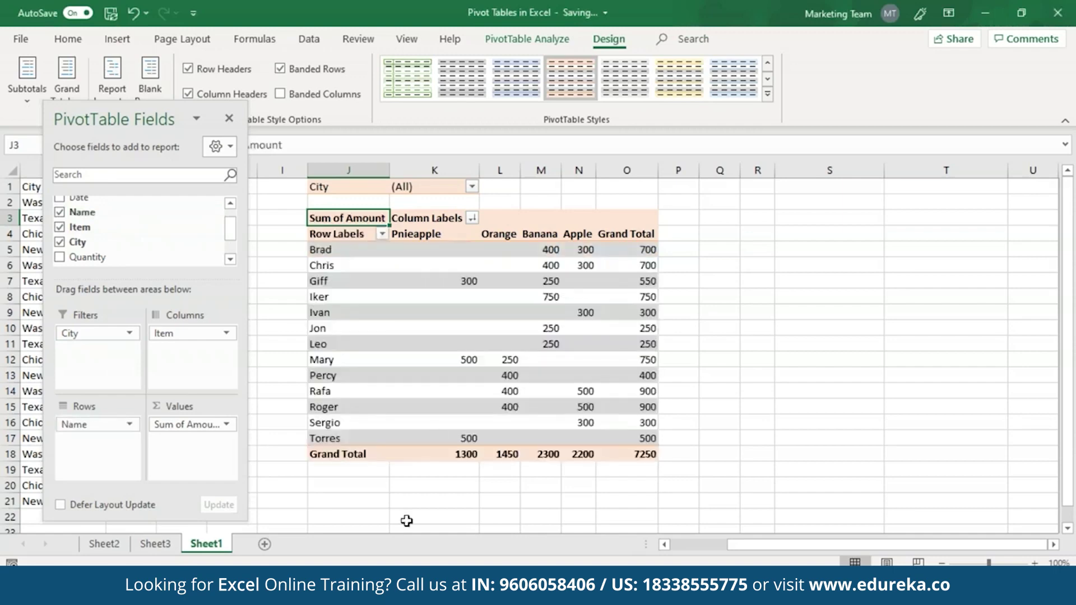
{"action": "left_click", "coordinate": [228, 118]}
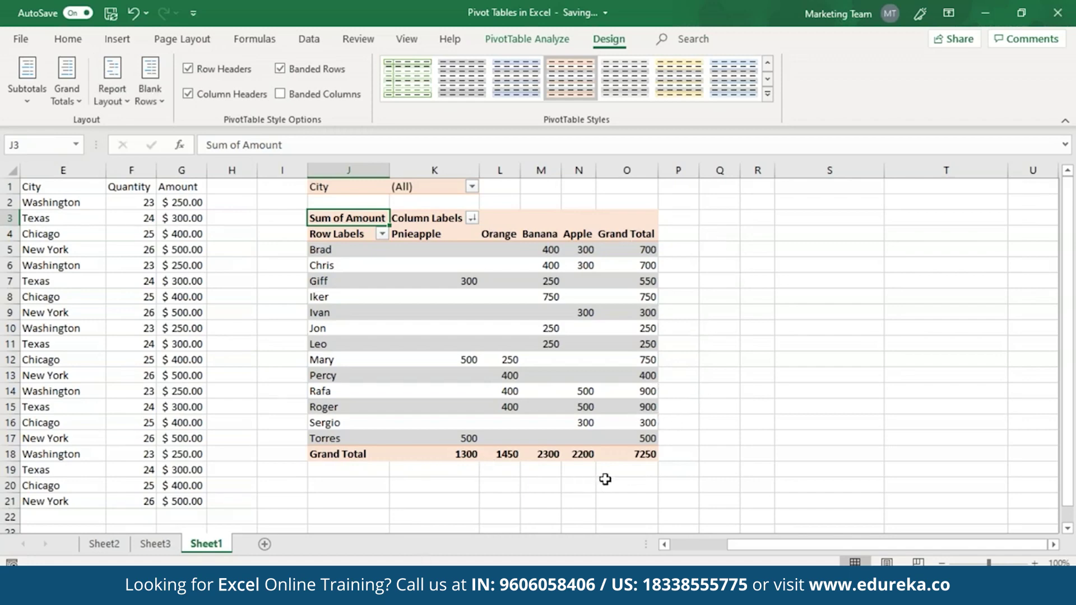
- Turn grand totals off for rows and columns, and switch them back on for columns only
{"action": "left_click", "coordinate": [80, 84]}
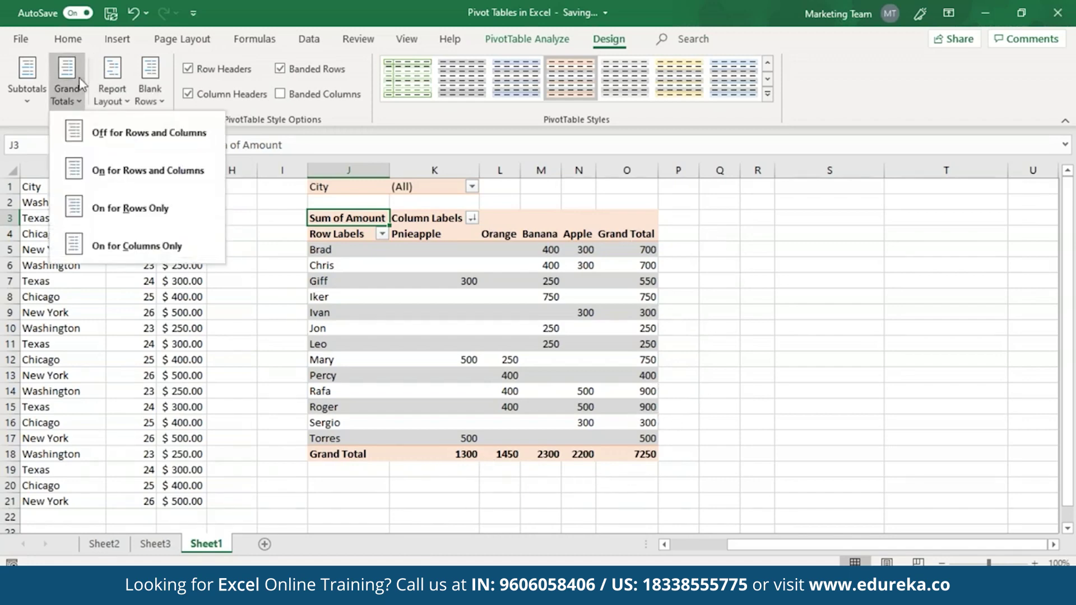
{"action": "left_click", "coordinate": [110, 135]}
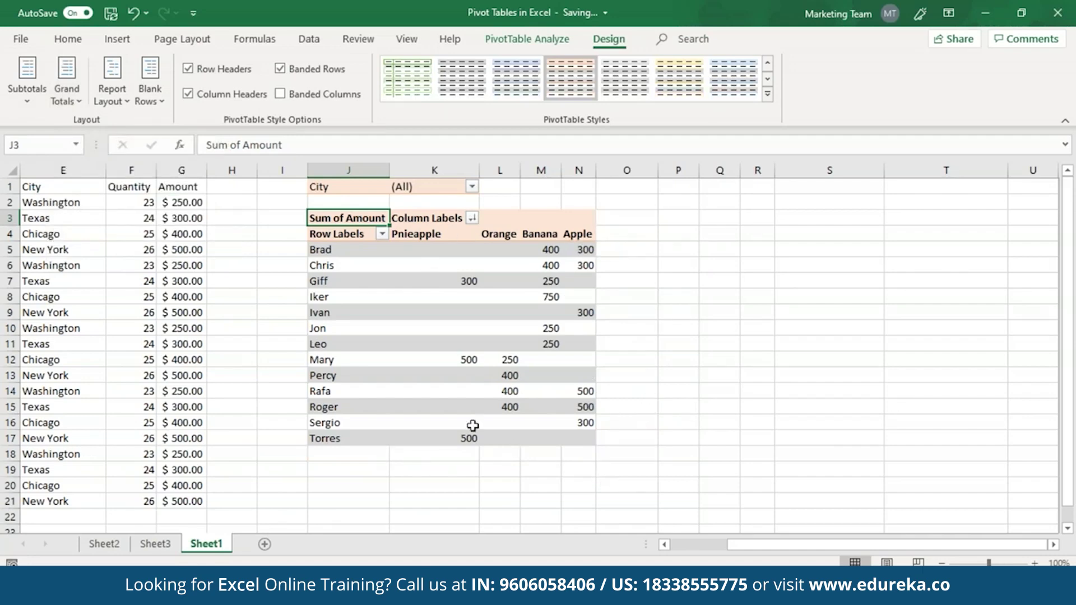
{"action": "left_click", "coordinate": [79, 106]}
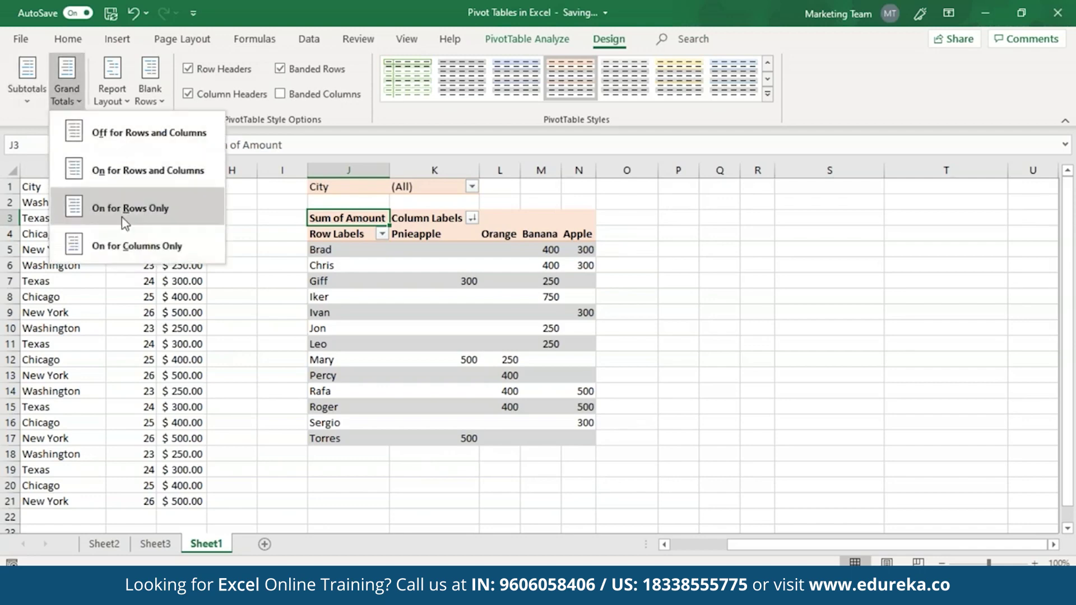
{"action": "left_click", "coordinate": [166, 252]}
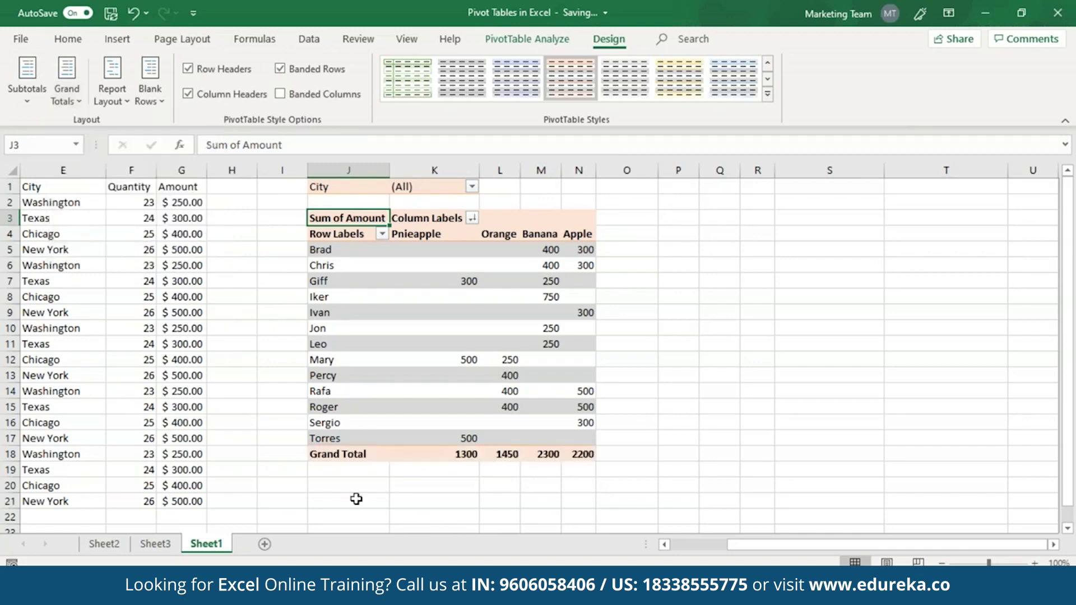
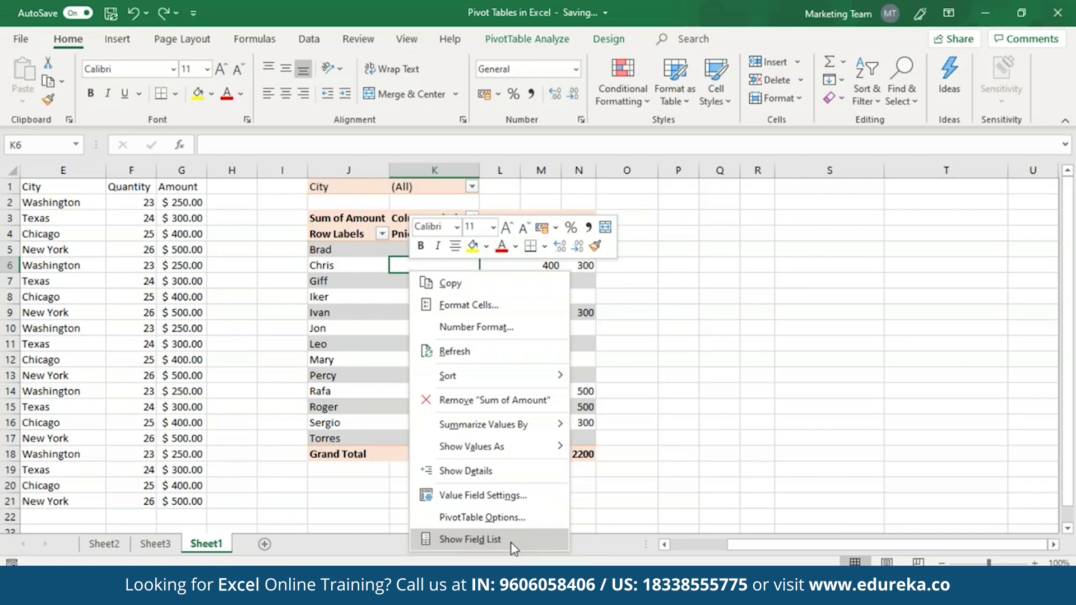
- Remove the City filter, the Item column field and the Name row field from the PivotTable
{"action": "left_click", "coordinate": [511, 539]}
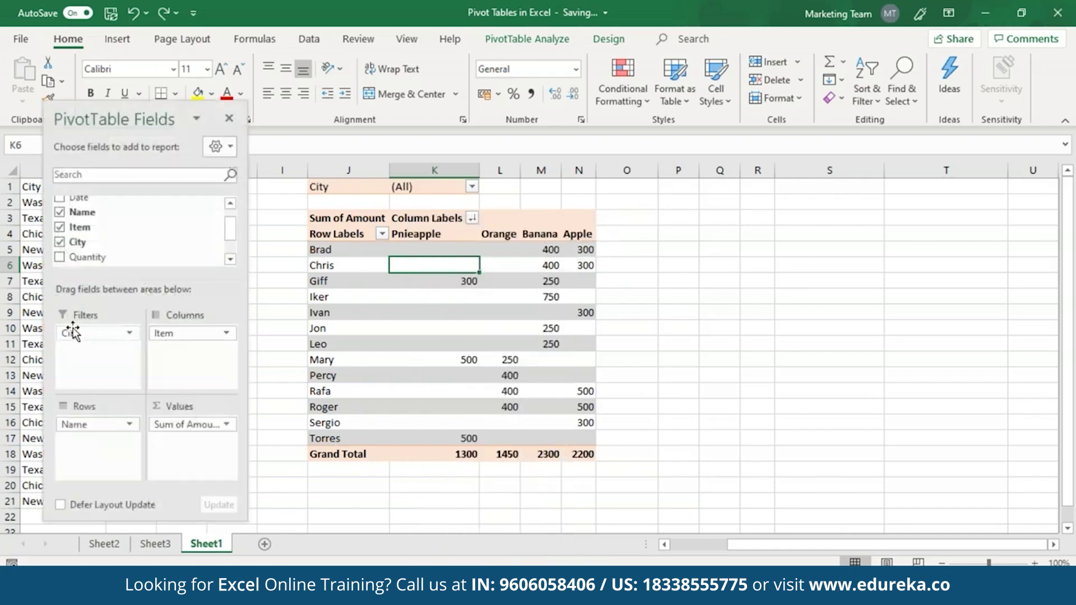
{"action": "left_click_drag", "start_coordinate": [71, 332], "coordinate": [168, 236]}
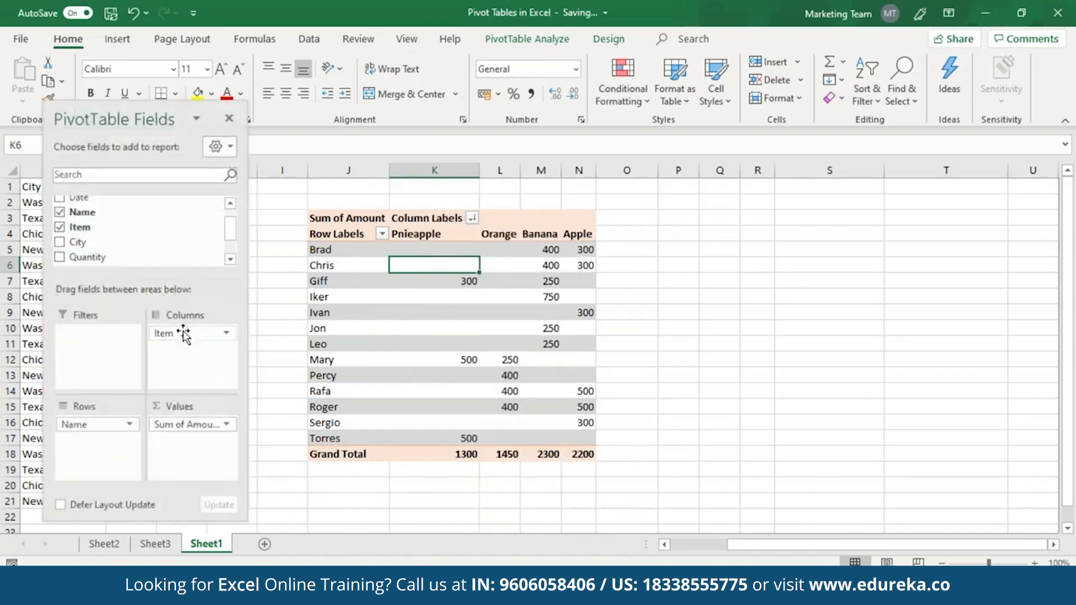
{"action": "left_click_drag", "start_coordinate": [183, 334], "coordinate": [162, 247]}
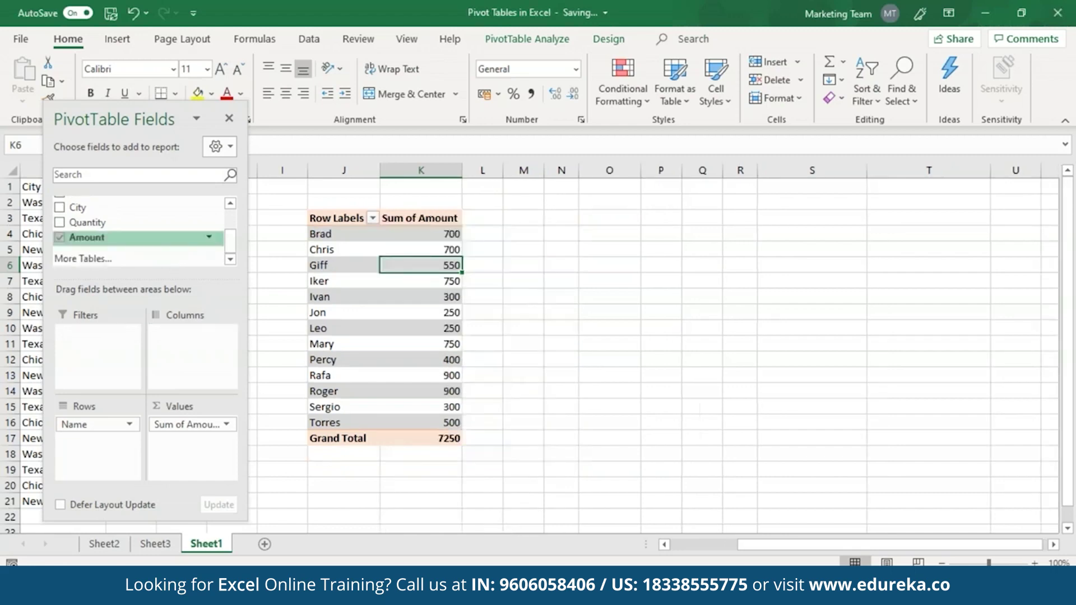
{"action": "scroll", "coordinate": [187, 213], "scroll_direction": "up", "scroll_amount": 3}
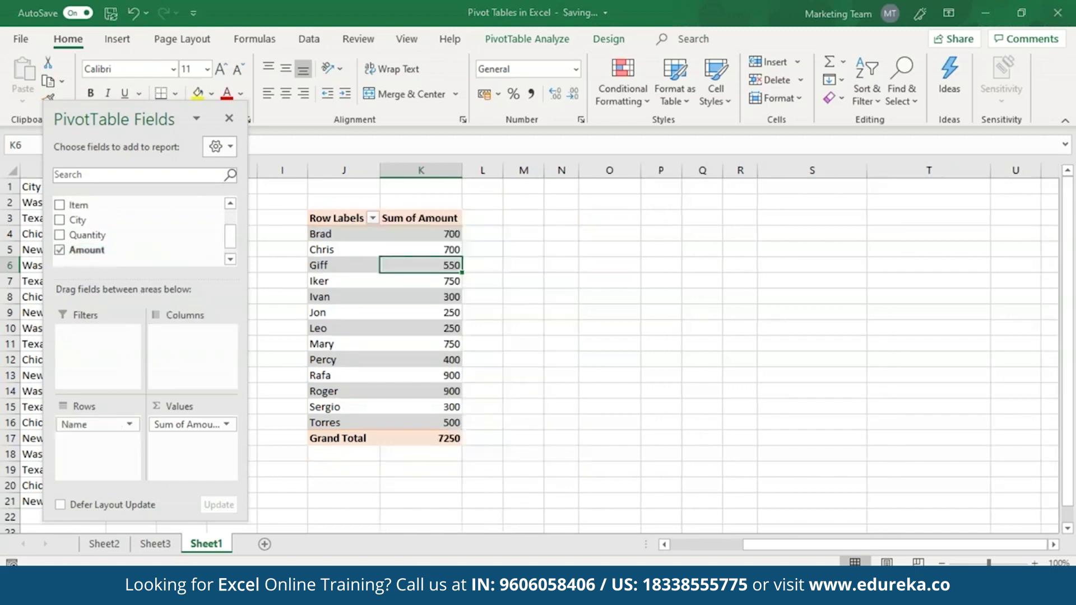
{"action": "left_click", "coordinate": [59, 232]}
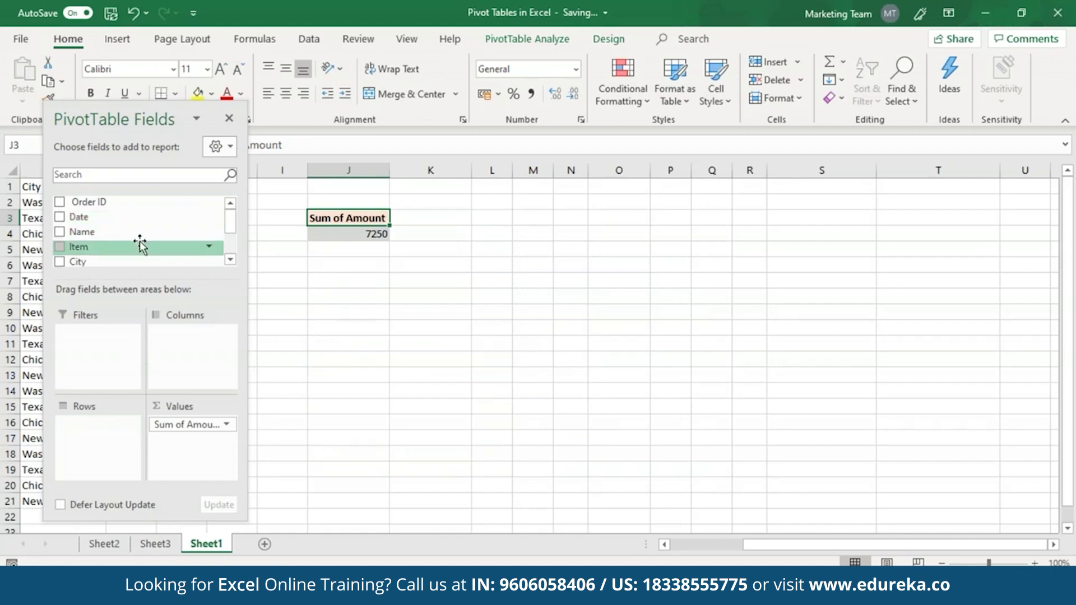
- Add the Amount field to Rows and summarize the Amount value field by Count
{"action": "scroll", "coordinate": [211, 235], "scroll_direction": "down", "scroll_amount": 3}
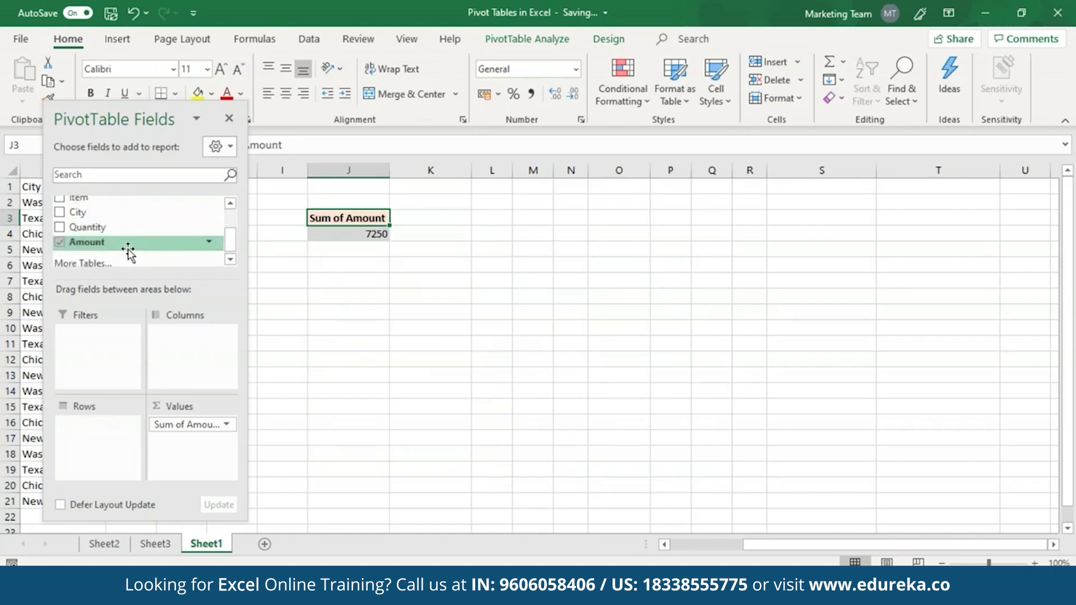
{"action": "left_click_drag", "start_coordinate": [127, 248], "coordinate": [95, 425]}
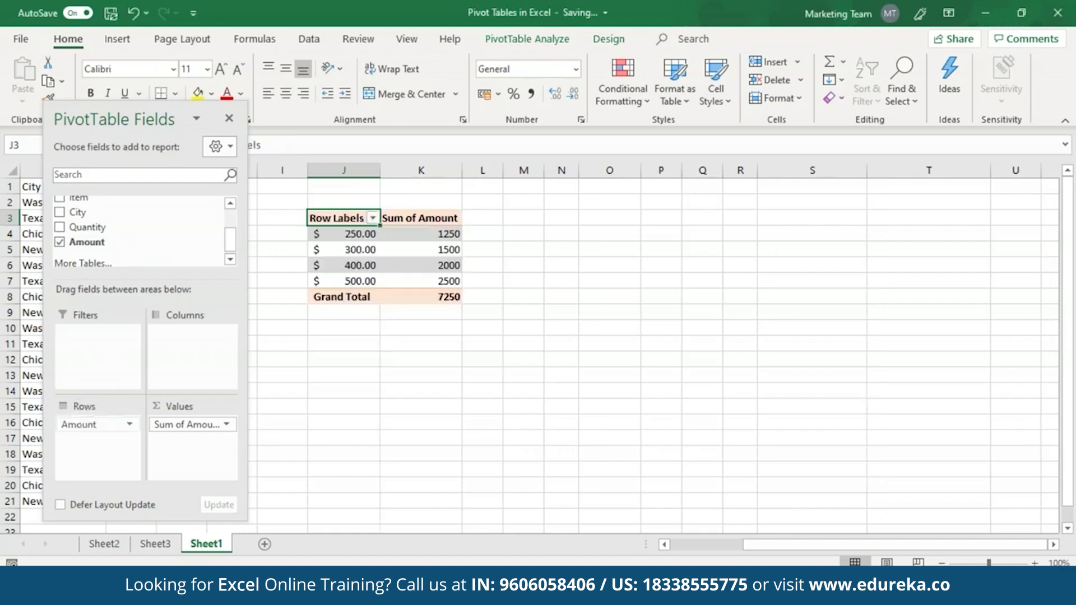
{"action": "left_click", "coordinate": [227, 425]}
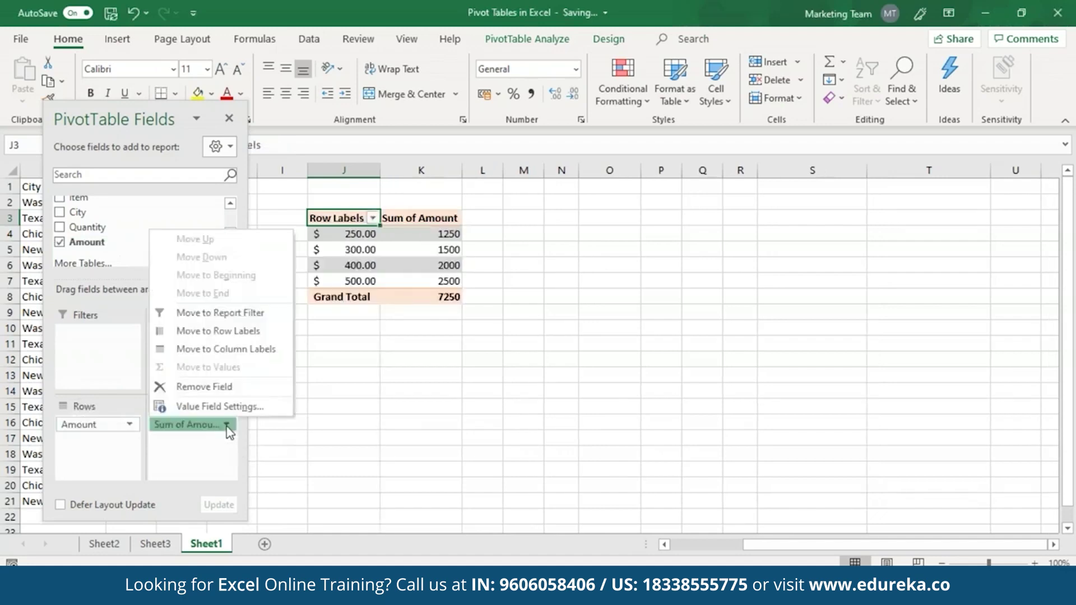
{"action": "left_click", "coordinate": [219, 406]}
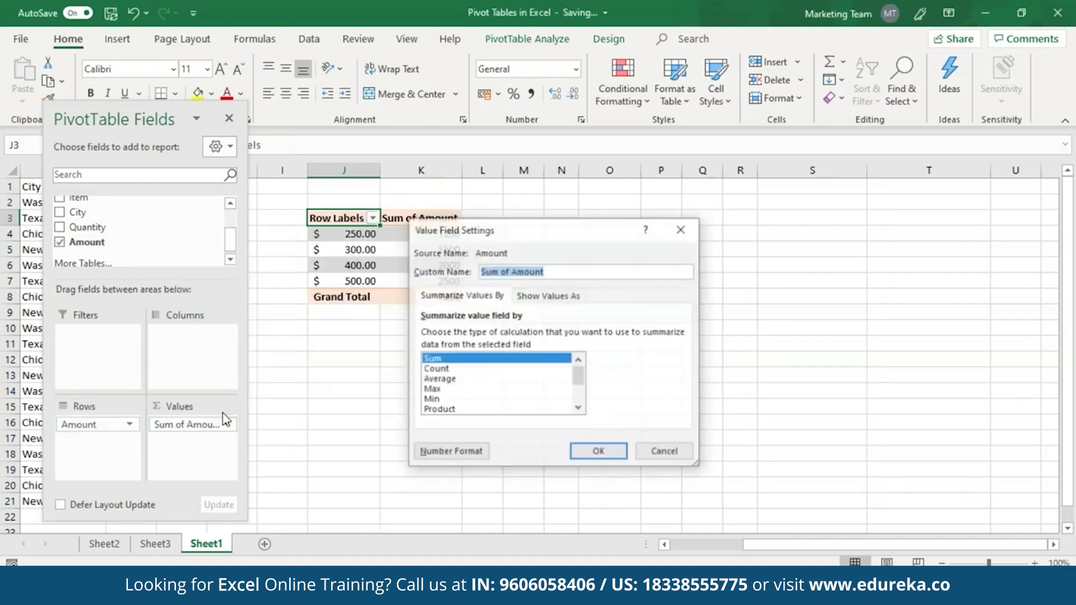
{"action": "left_click", "coordinate": [446, 369]}
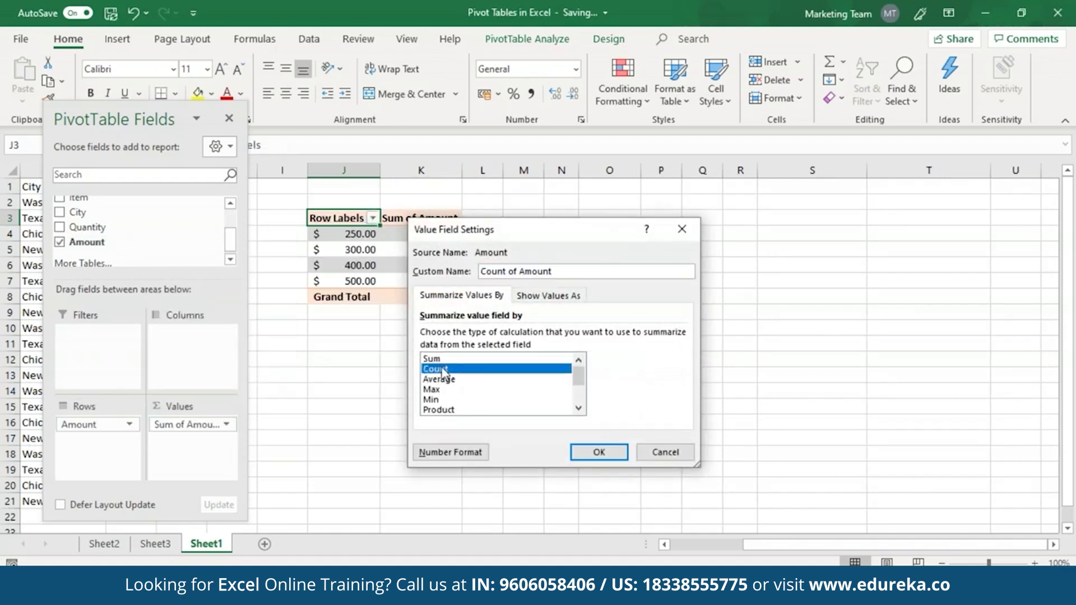
{"action": "left_click", "coordinate": [599, 452]}
- Group the Amount row labels from 200 to 500 in intervals of 100
{"action": "left_click", "coordinate": [364, 238]}
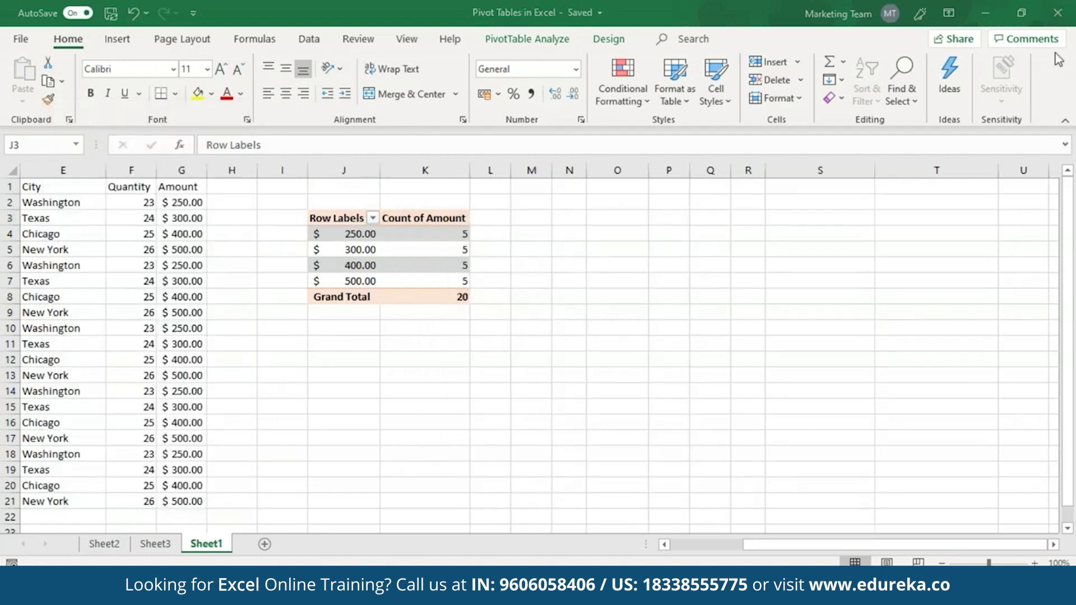
{"action": "right_click", "coordinate": [360, 237]}
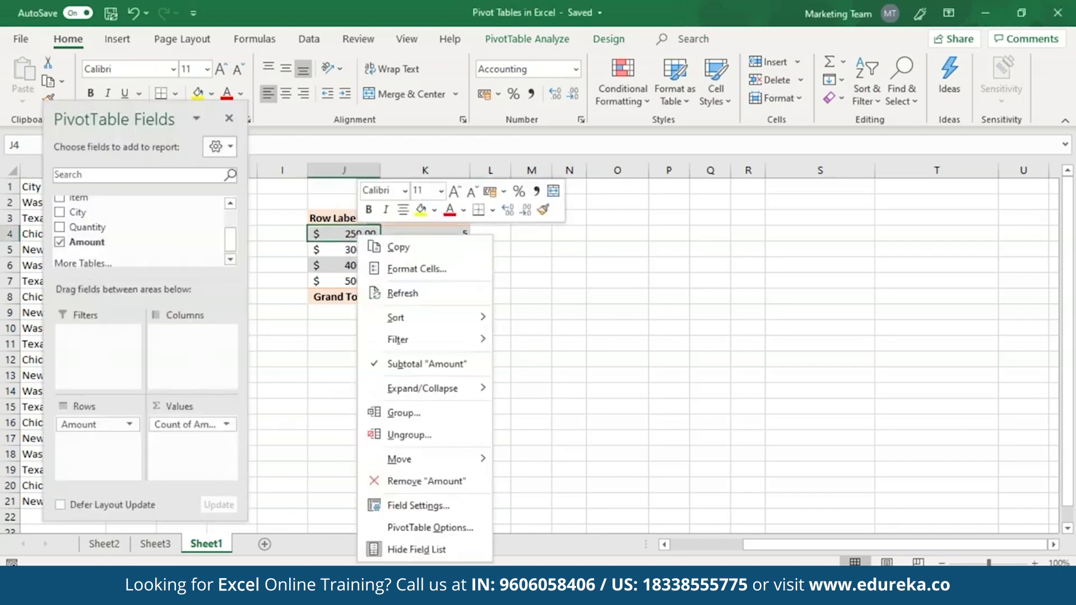
{"action": "left_click", "coordinate": [400, 413]}
{"action": "key", "text": "BackSpace"}
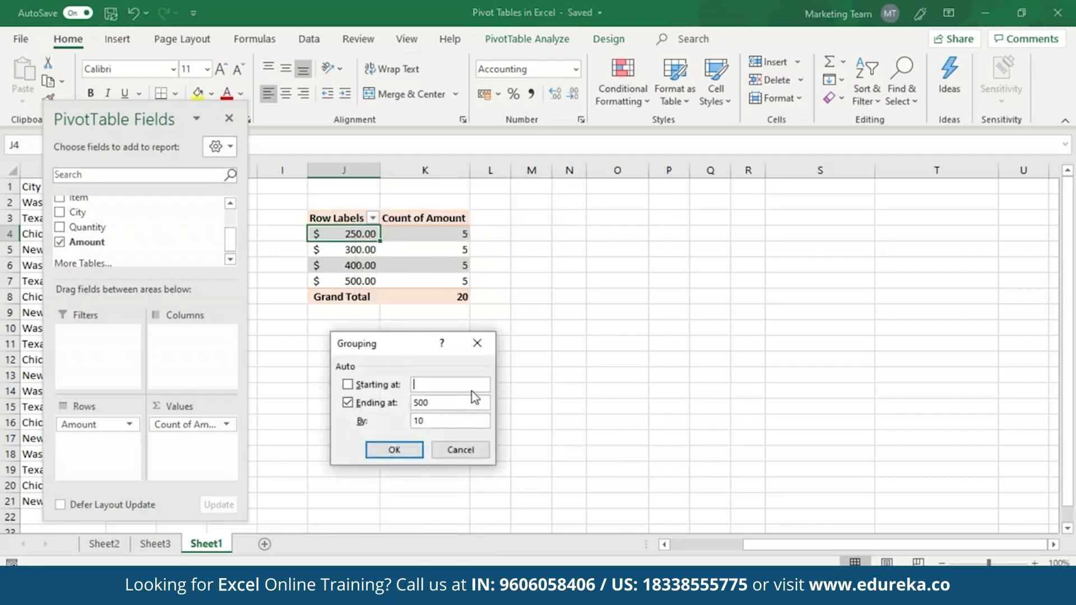
{"action": "type", "text": "200"}
{"action": "left_click", "coordinate": [393, 452]}
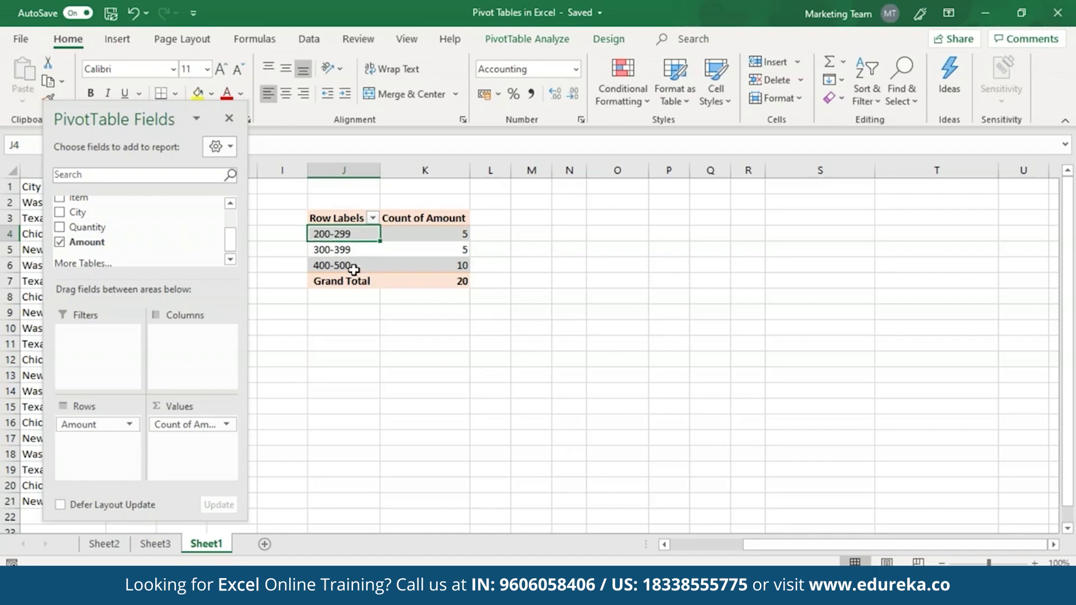
{"action": "mouse_move", "coordinate": [387, 270]}
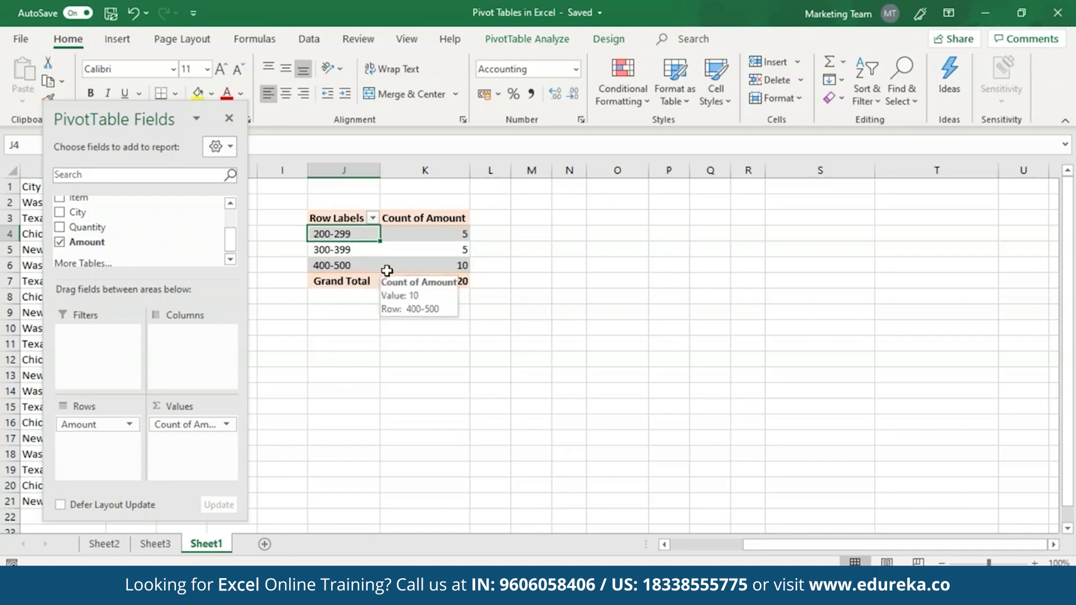
- Insert a standard Pie PivotChart based on the grouped Amount PivotTable
{"action": "left_click", "coordinate": [117, 40]}
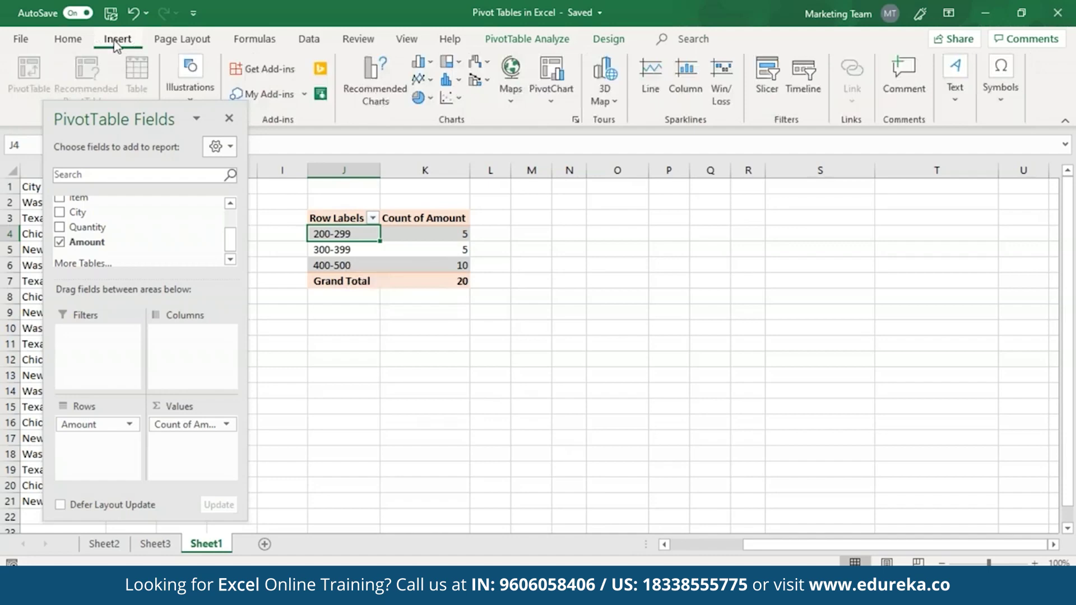
{"action": "left_click", "coordinate": [564, 102]}
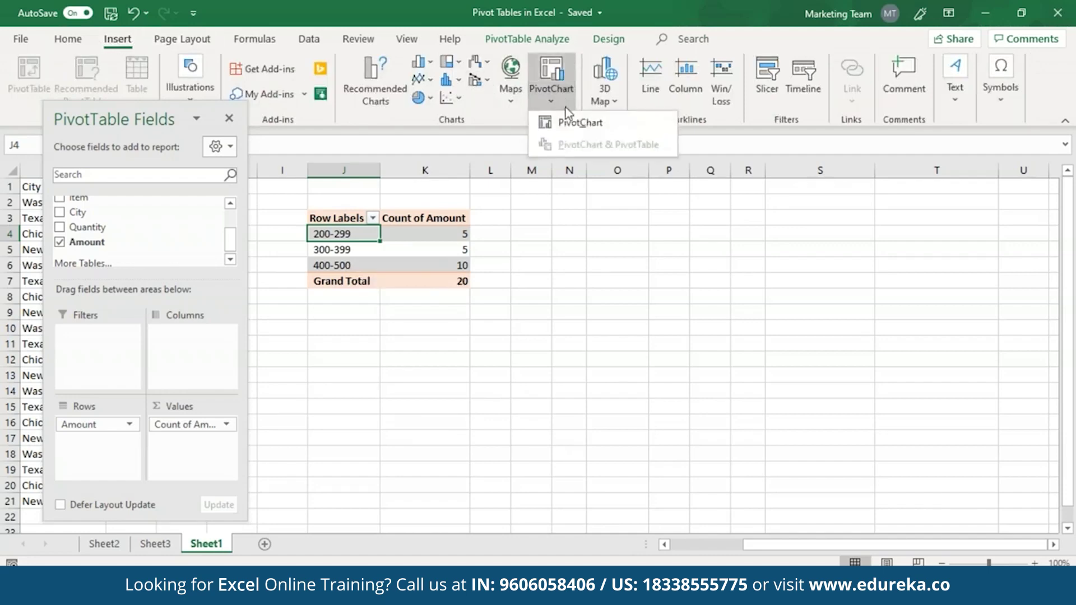
{"action": "left_click", "coordinate": [564, 120]}
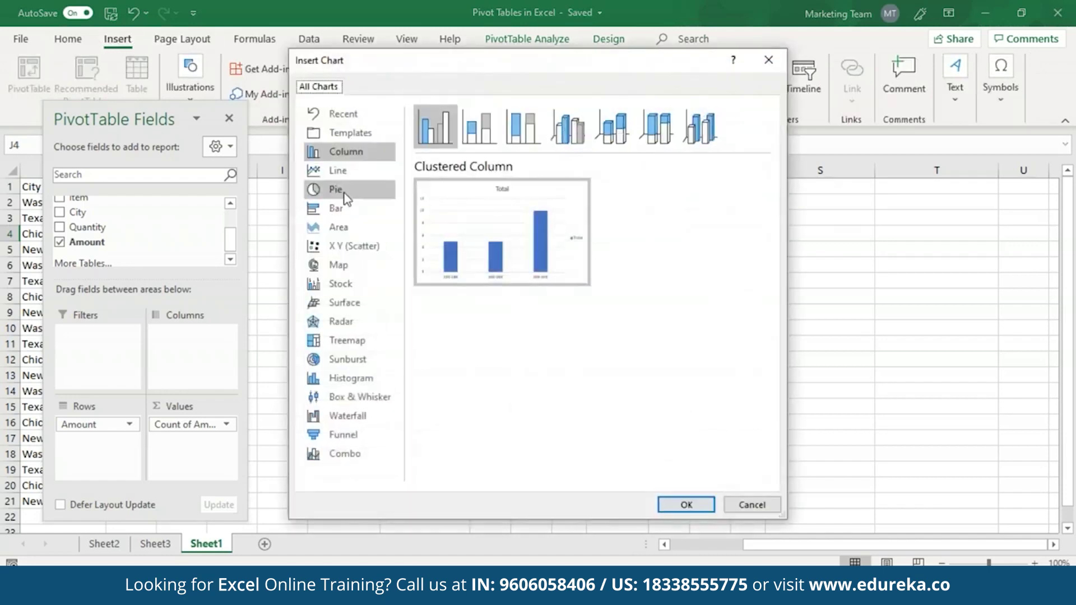
{"action": "left_click", "coordinate": [344, 193]}
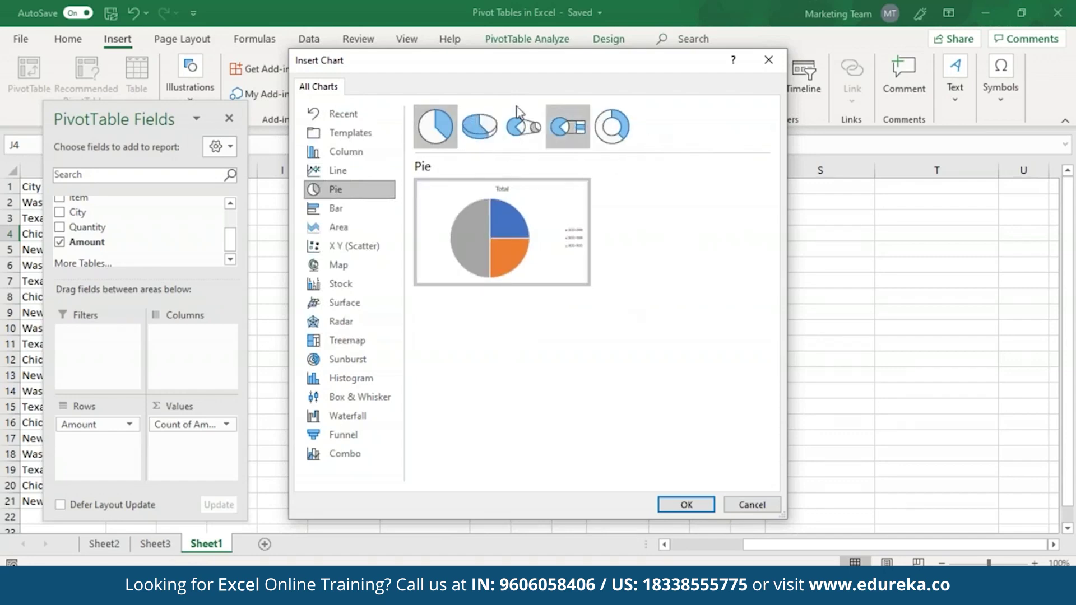
{"action": "mouse_move", "coordinate": [571, 231]}
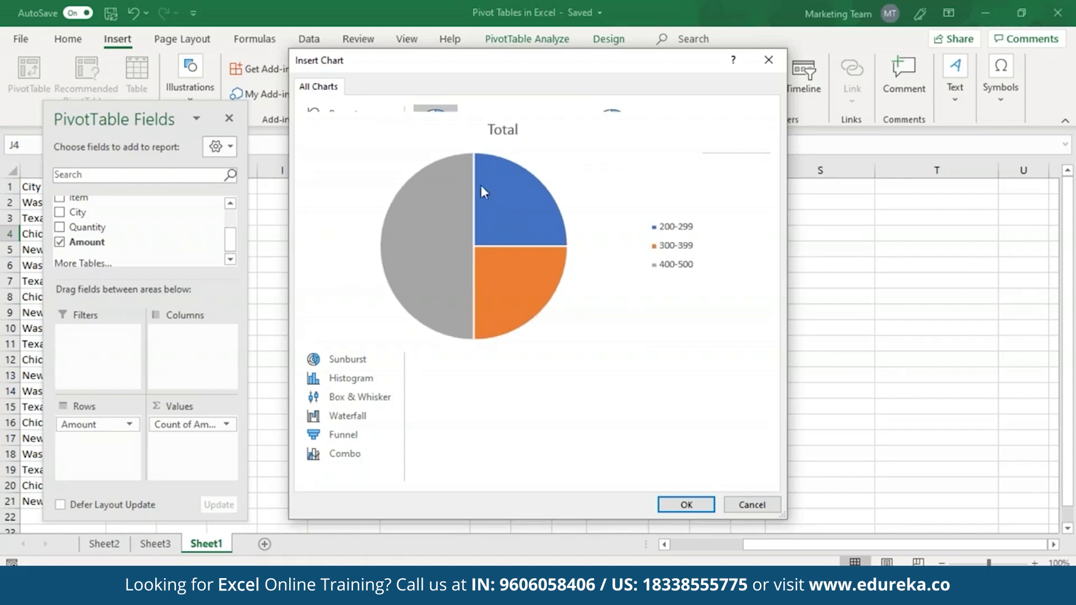
{"action": "left_click", "coordinate": [686, 505]}
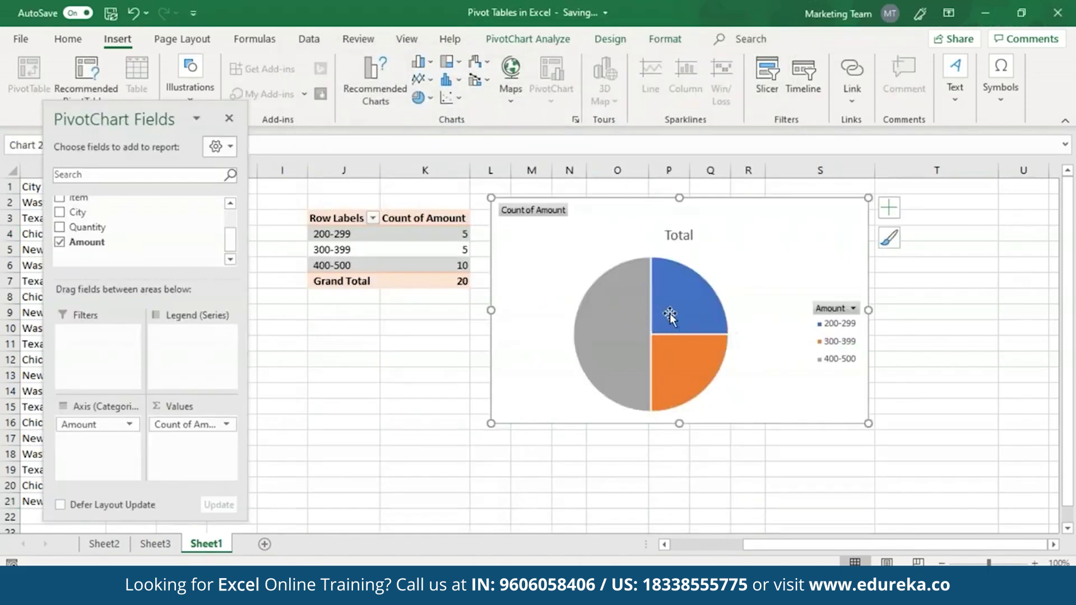
- Browse the available chart styles for the pie PivotChart
{"action": "mouse_move", "coordinate": [685, 298]}
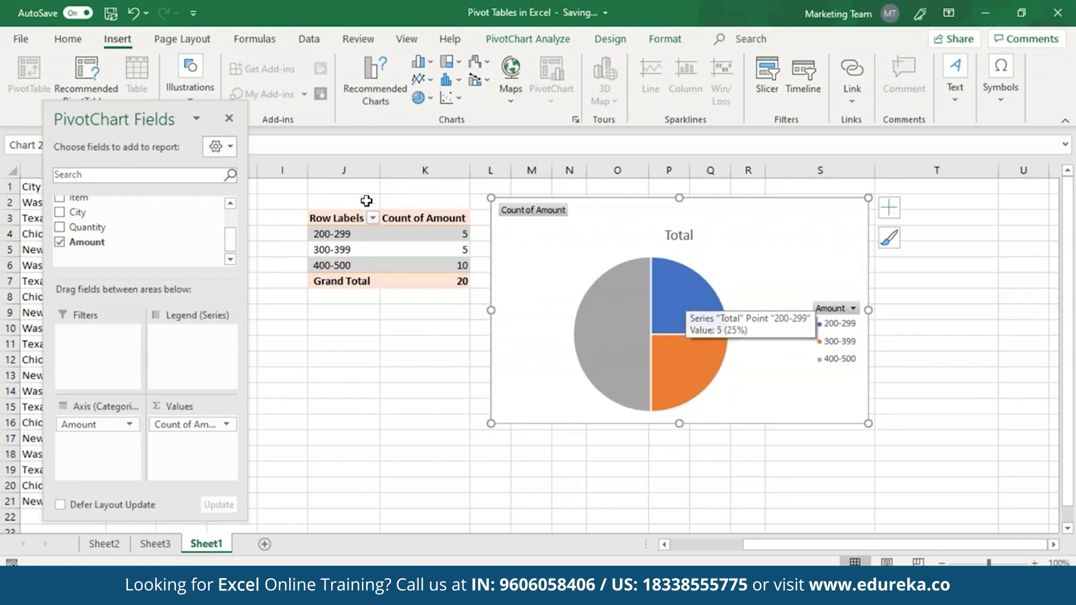
{"action": "mouse_move", "coordinate": [411, 263]}
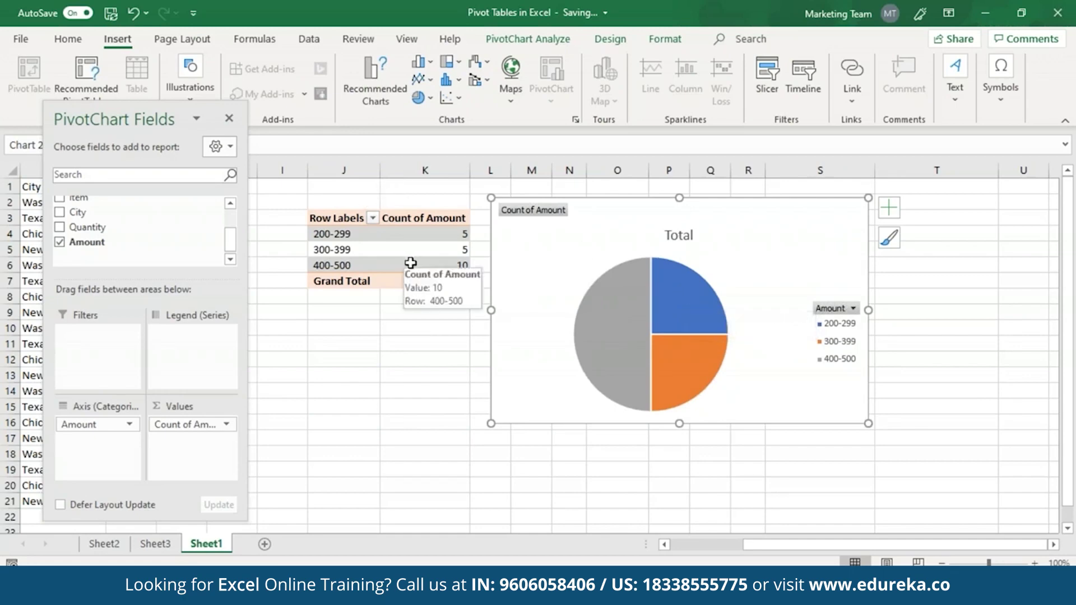
{"action": "left_click", "coordinate": [889, 241]}
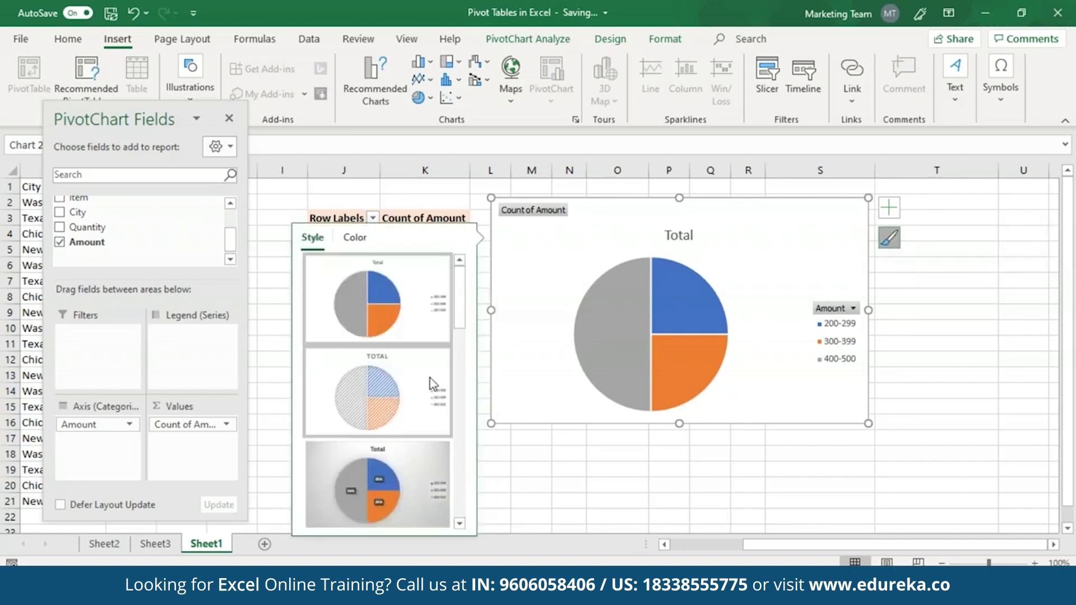
{"action": "scroll", "coordinate": [457, 331], "scroll_direction": "down", "scroll_amount": 3}
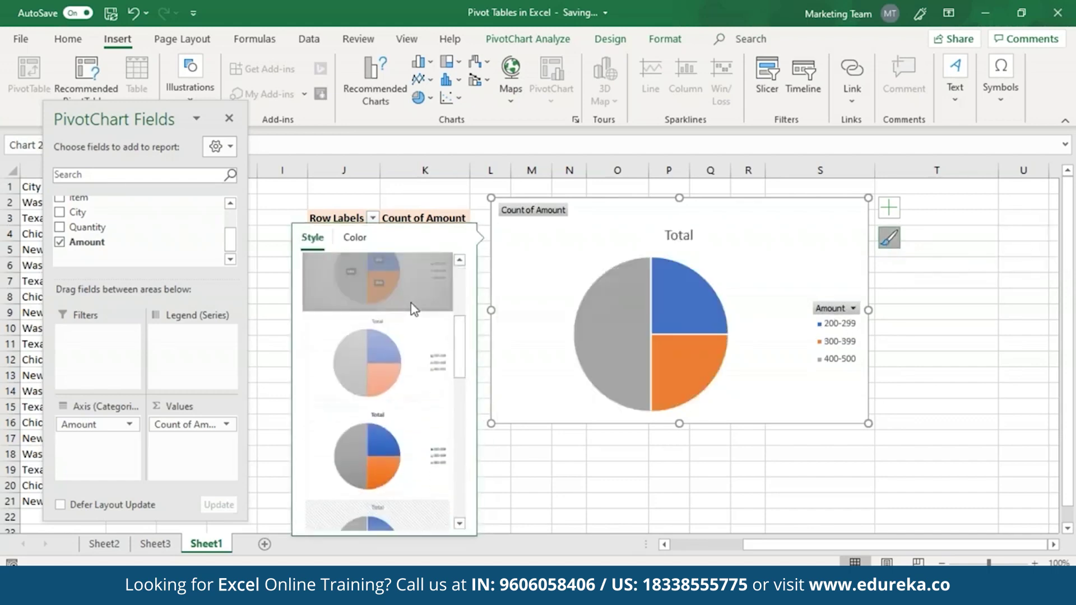
{"action": "left_click_drag", "start_coordinate": [465, 351], "coordinate": [468, 402]}
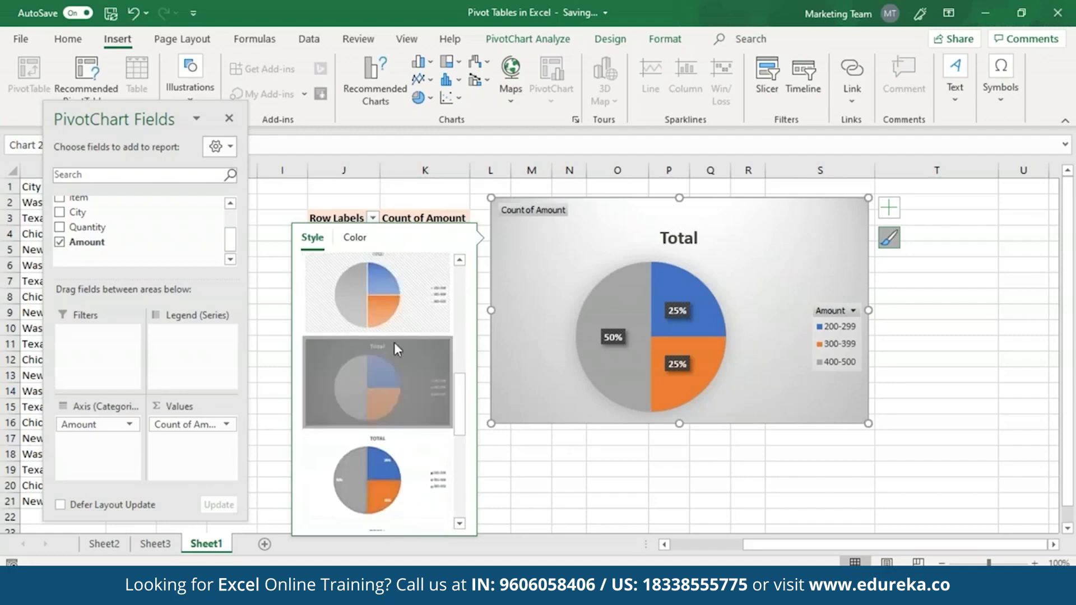